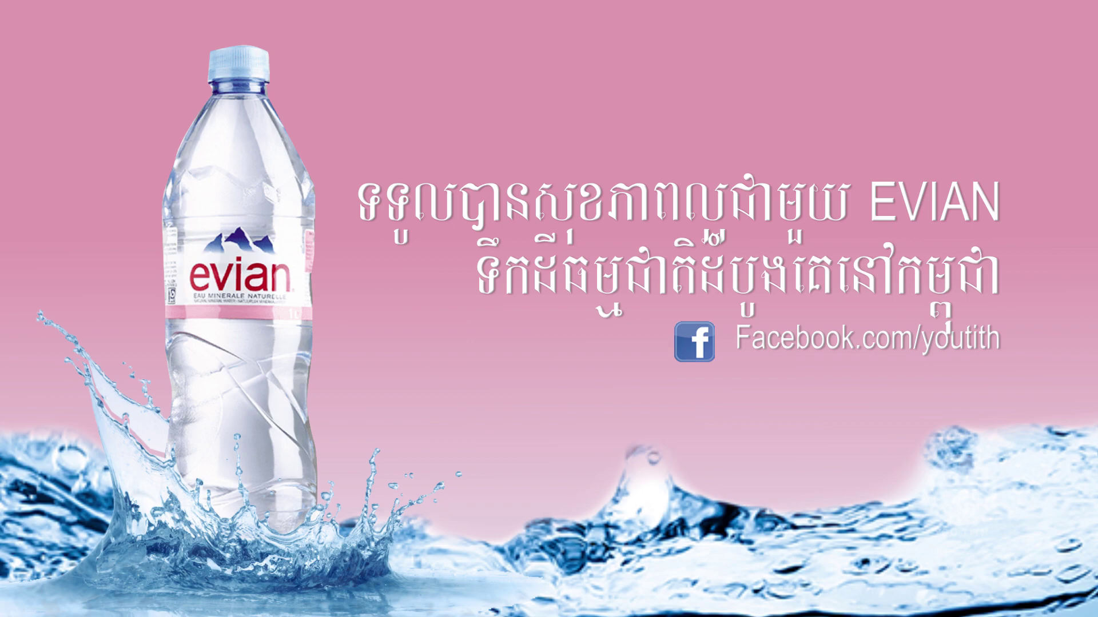
Review the Evian bottle, water1, Water 2 and water wave images in Photoshop.
scroll(465, 314, down, 3)
scroll(380, 250, up, 1)
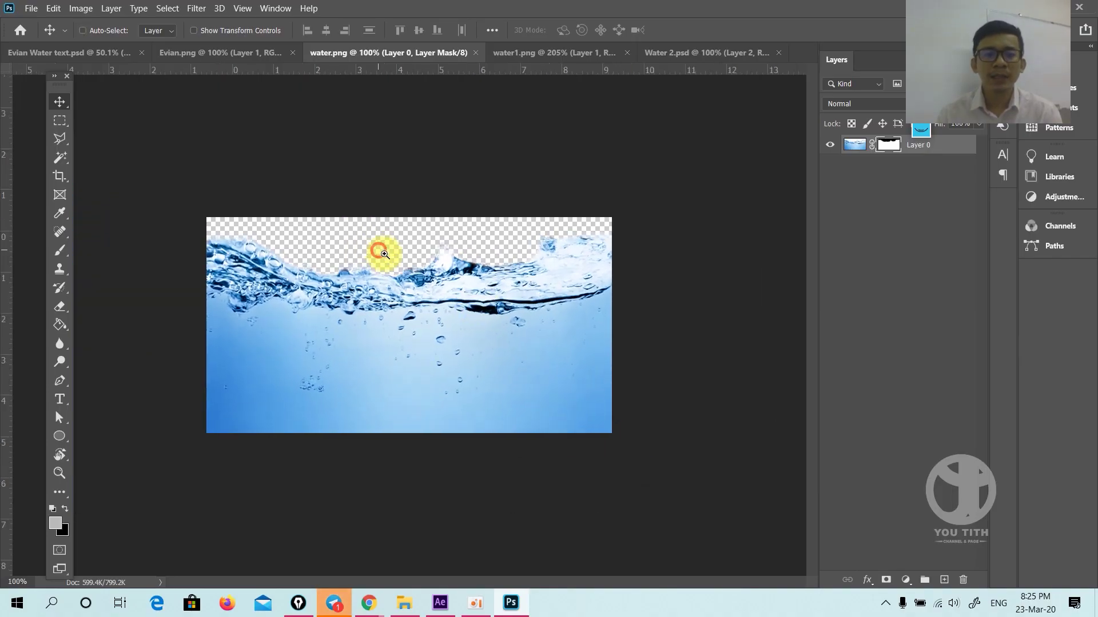
scroll(429, 272, up, 3)
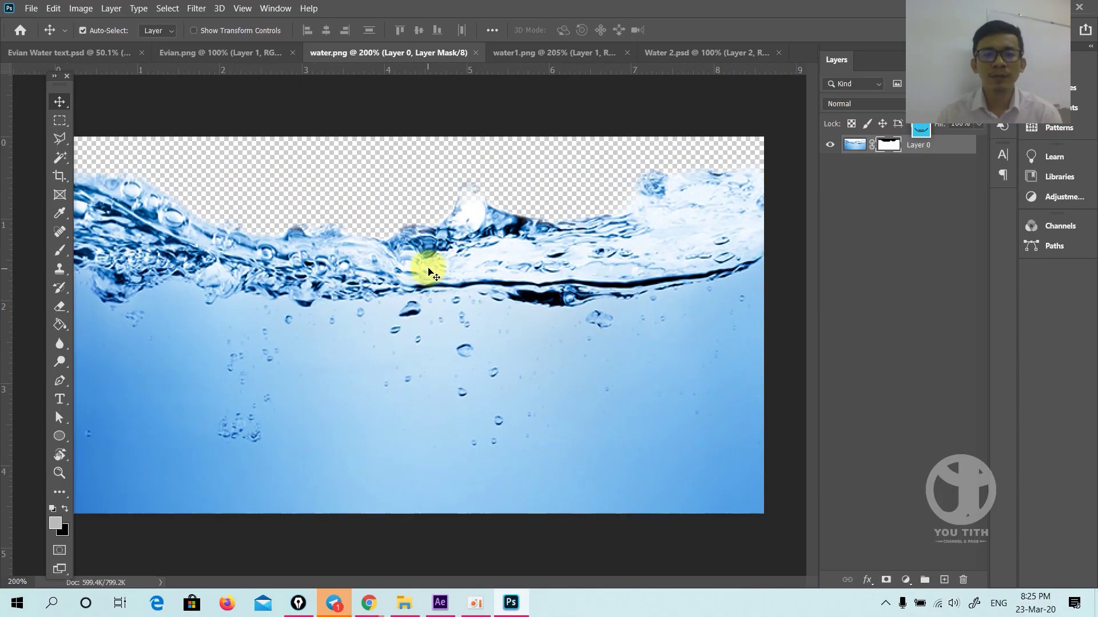
click(191, 60)
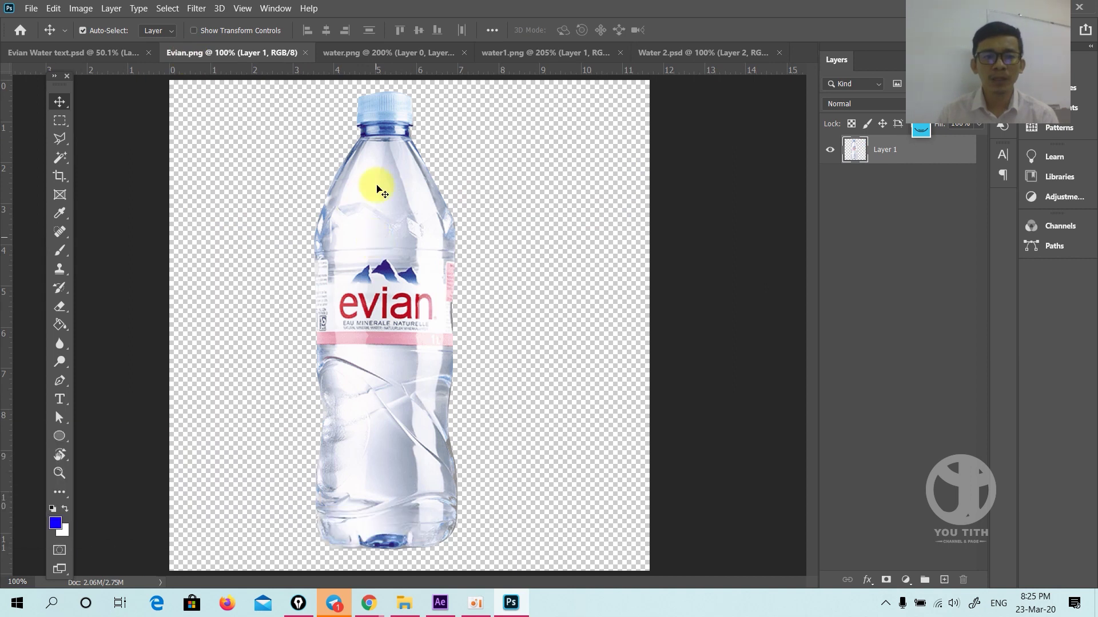
click(526, 52)
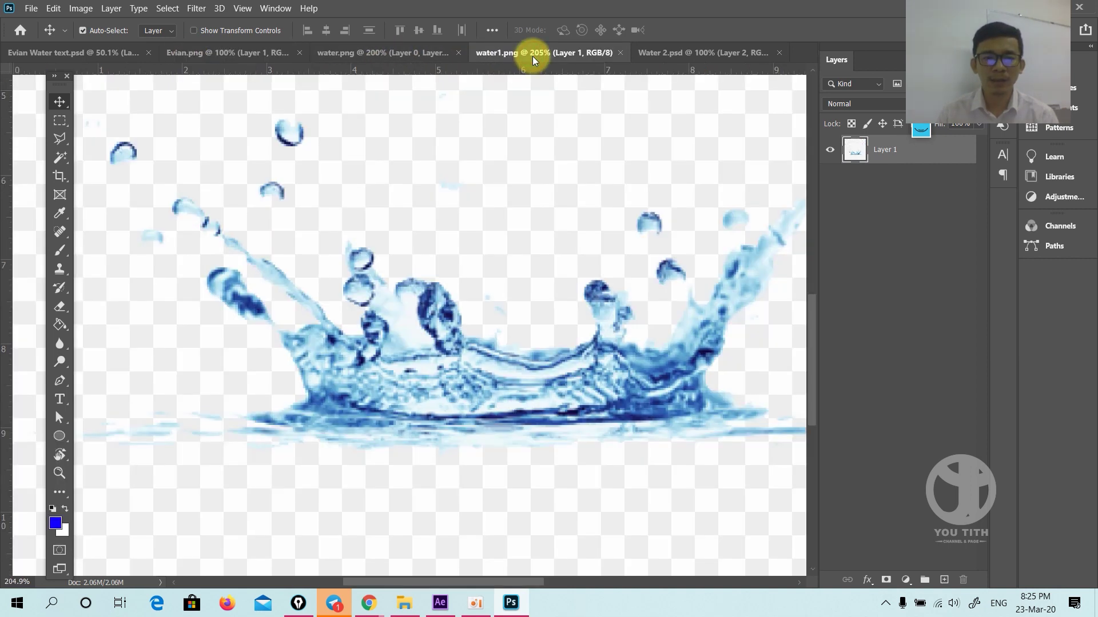
click(663, 55)
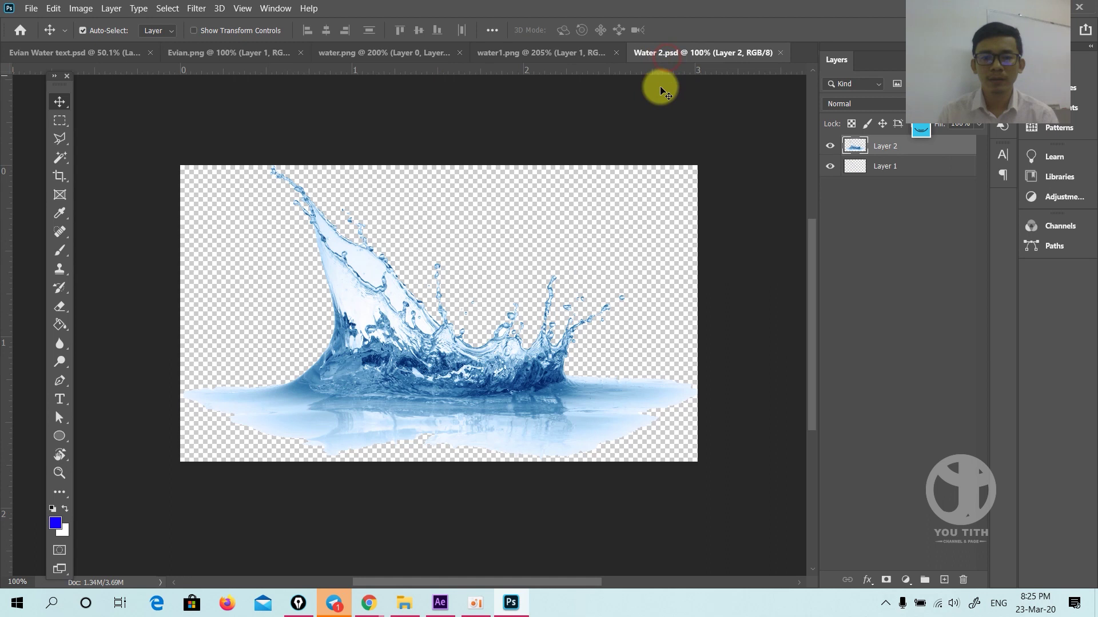
click(497, 52)
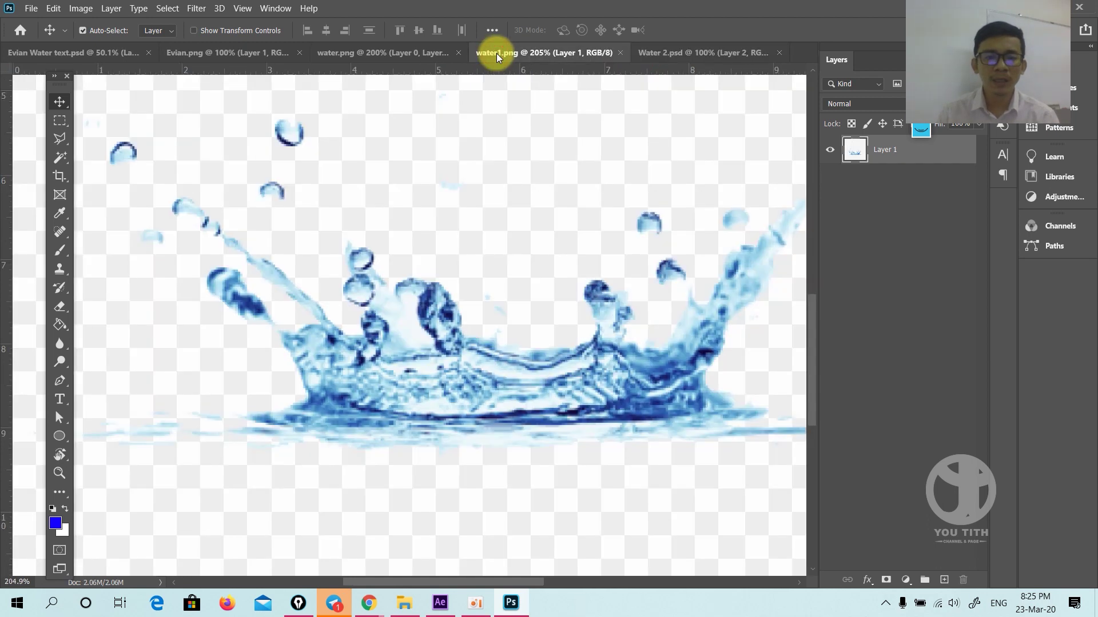
click(362, 58)
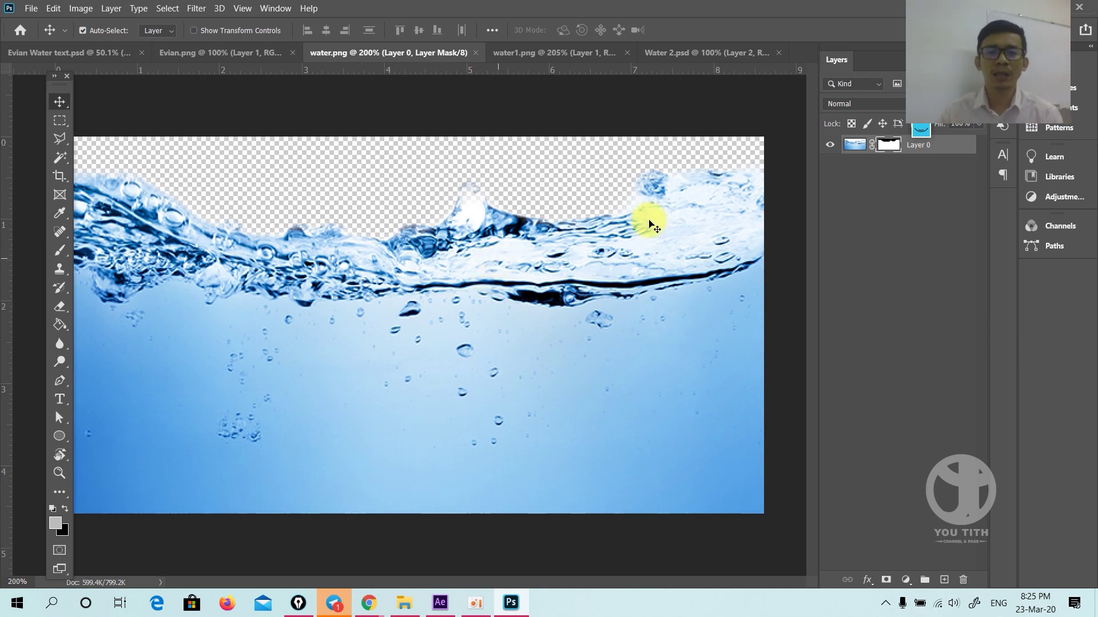
Move Water 2's upper splash down-left, then return to After Effects with a taller timeline.
click(692, 52)
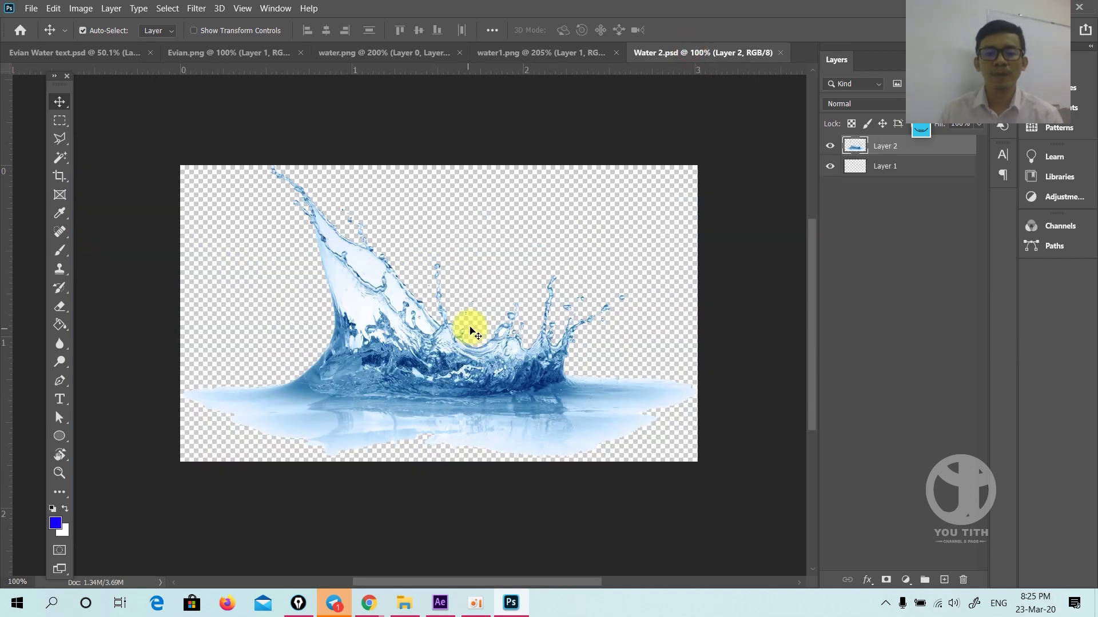
mouse_move(397, 382)
mouse_down()
mouse_move(355, 443)
mouse_move(378, 286)
mouse_move(466, 254)
mouse_up()
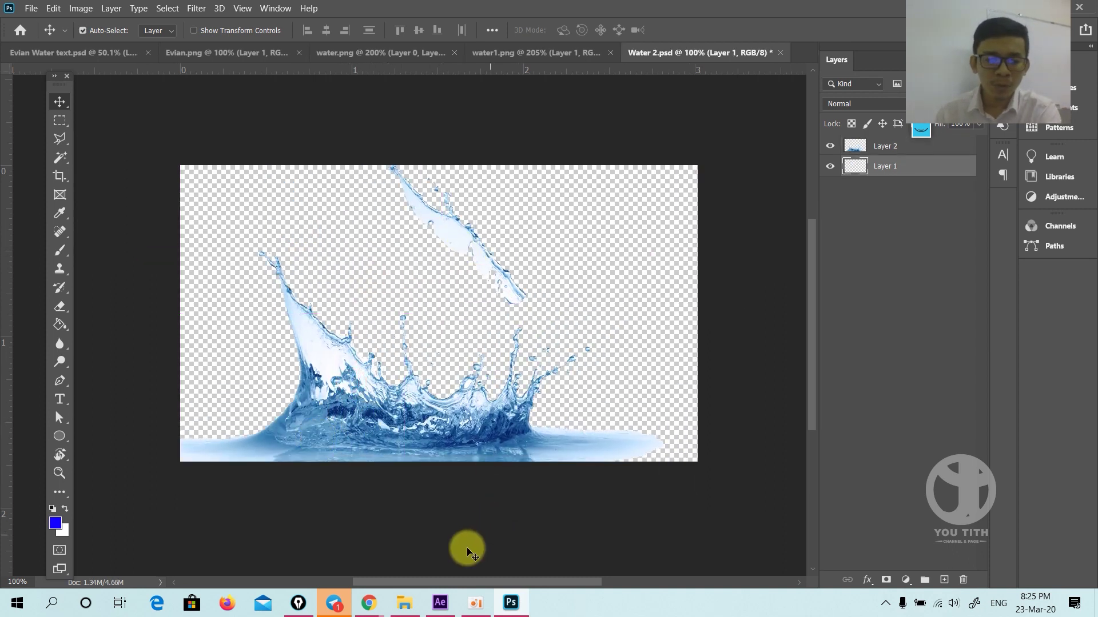
click(439, 603)
drag(394, 507, 402, 368)
Set the viewer magnification to Fit up to 100% to show the whole composition.
key(comma)
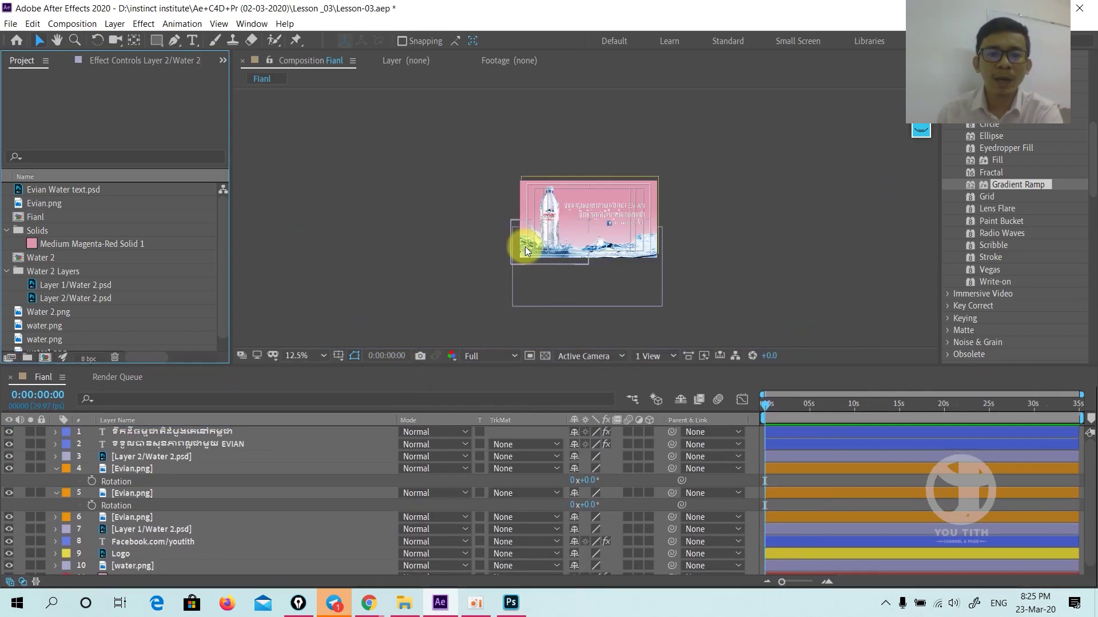
click(311, 355)
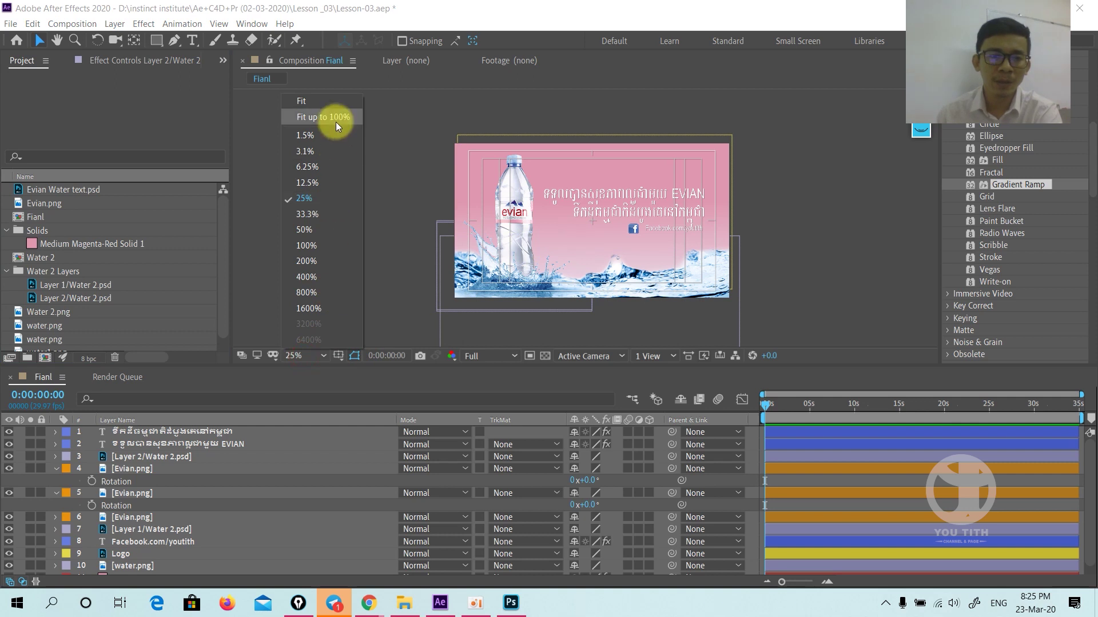
click(335, 120)
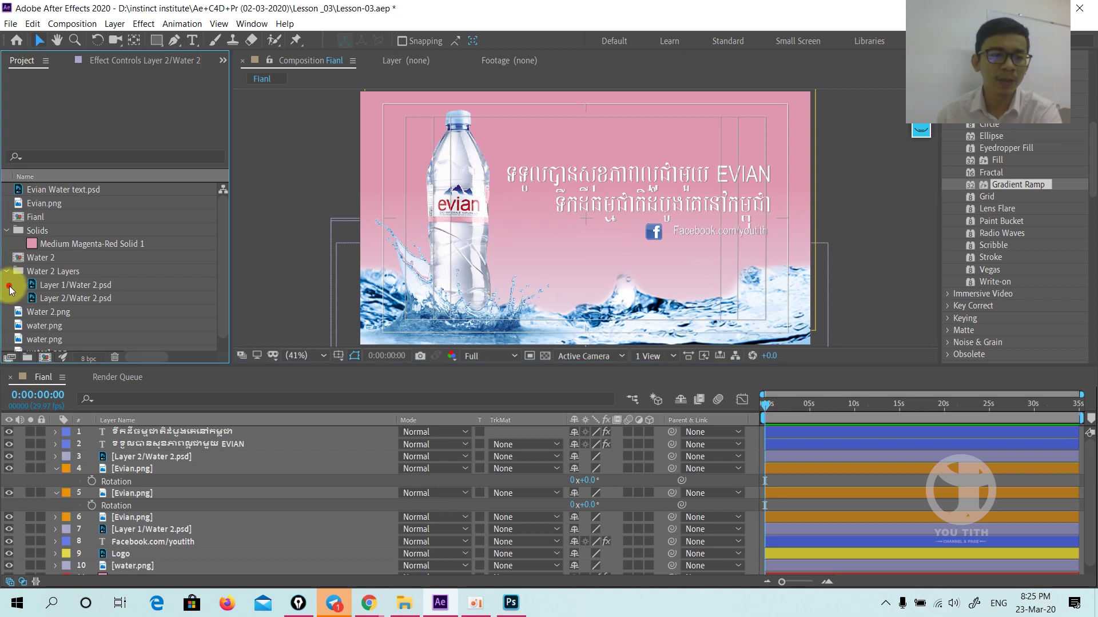
Open and cancel the Import dialog, then bring up the Composition menu.
key(ctrl+i)
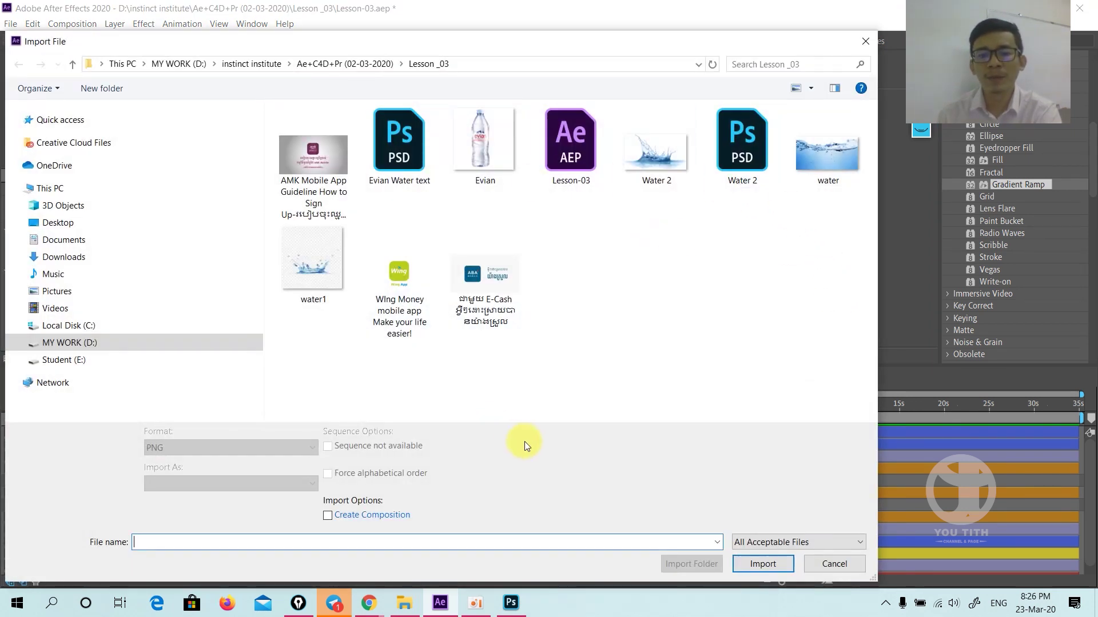
click(835, 565)
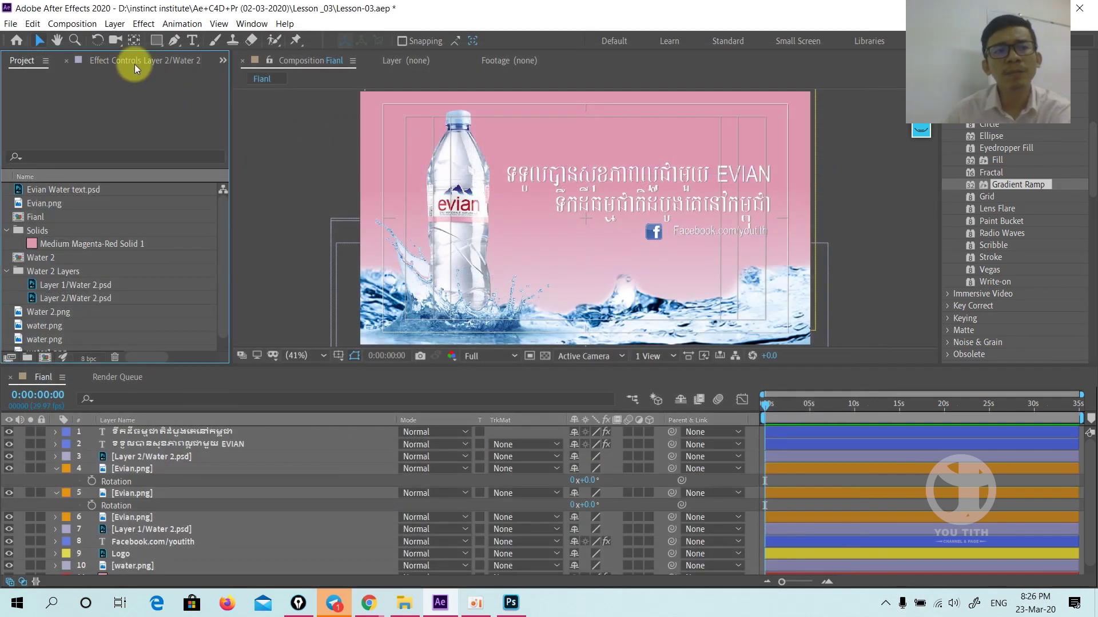
click(84, 24)
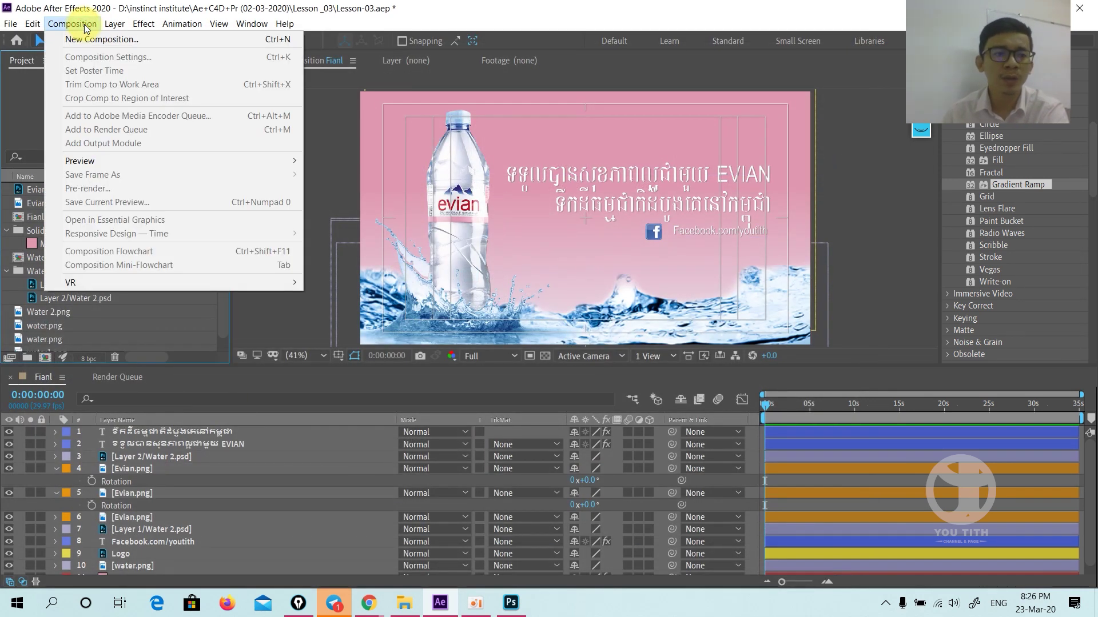
click(93, 41)
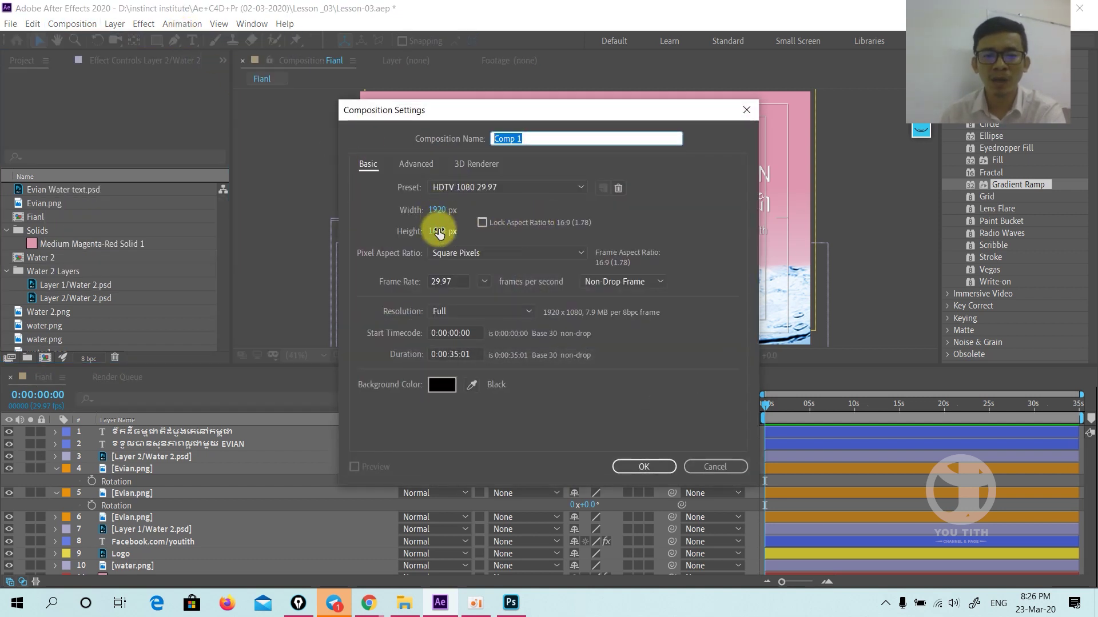
click(452, 281)
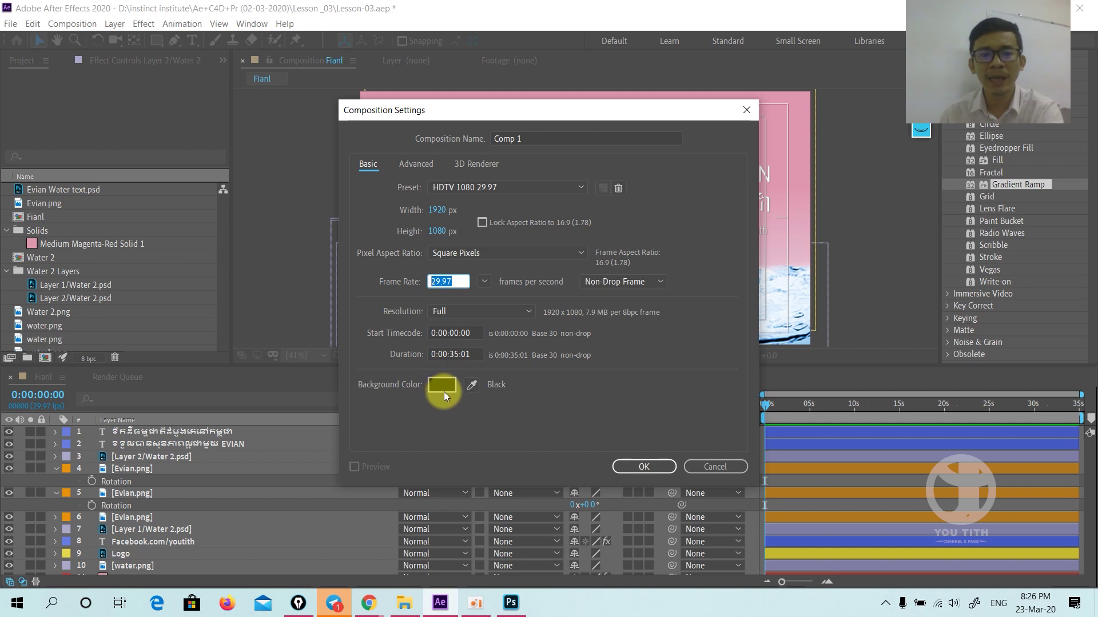
click(660, 467)
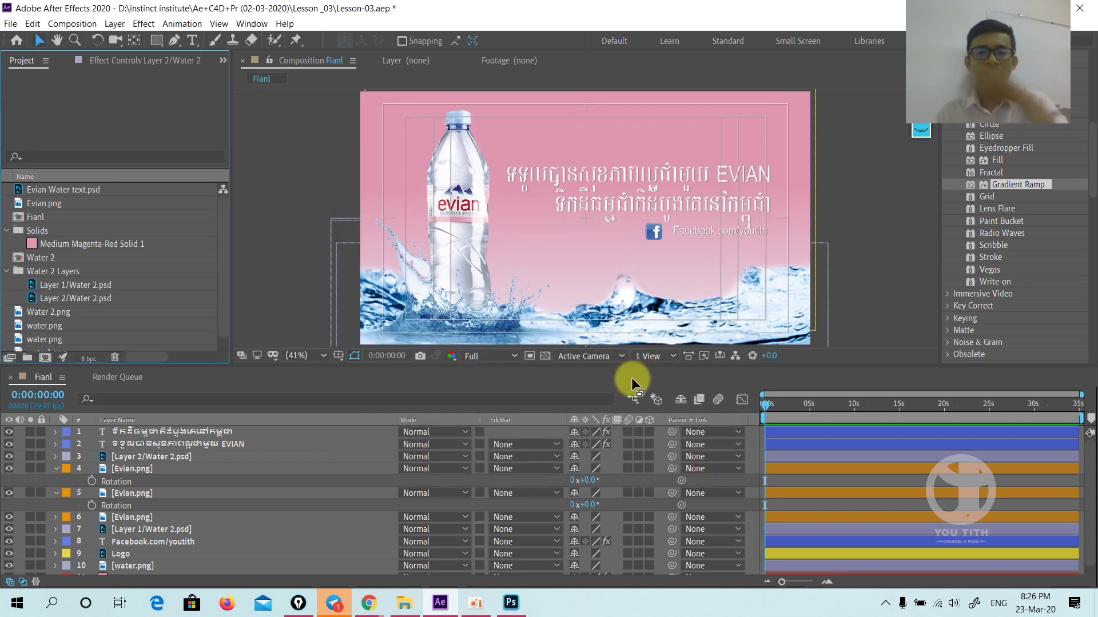
Select the Khmer headline layer and resize viewer and timeline until all eleven layers show.
click(595, 237)
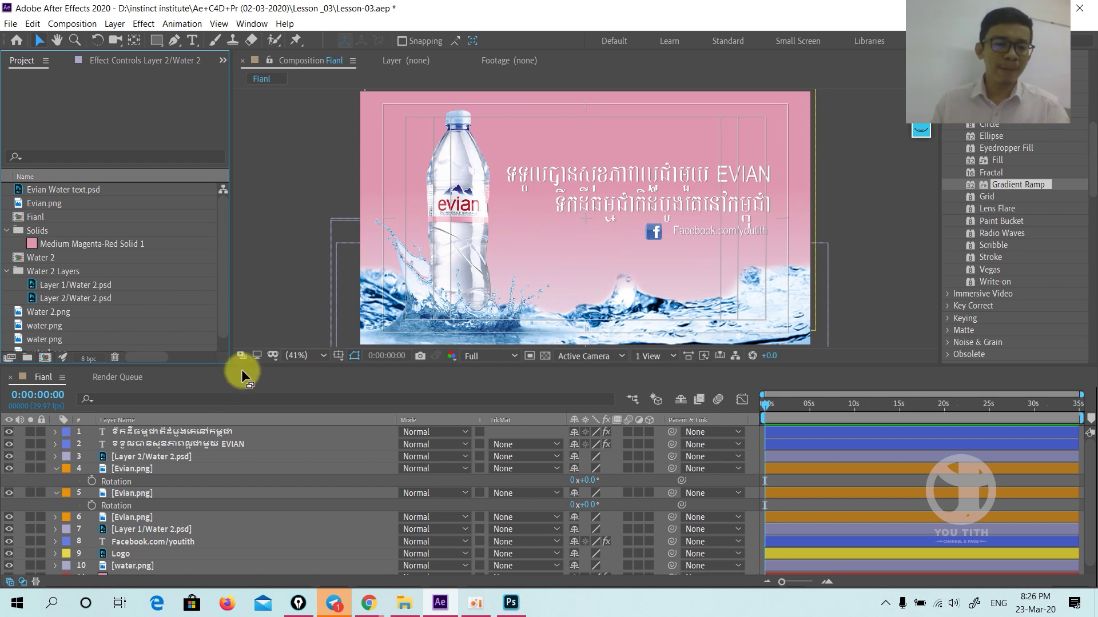
drag(241, 370, 254, 342)
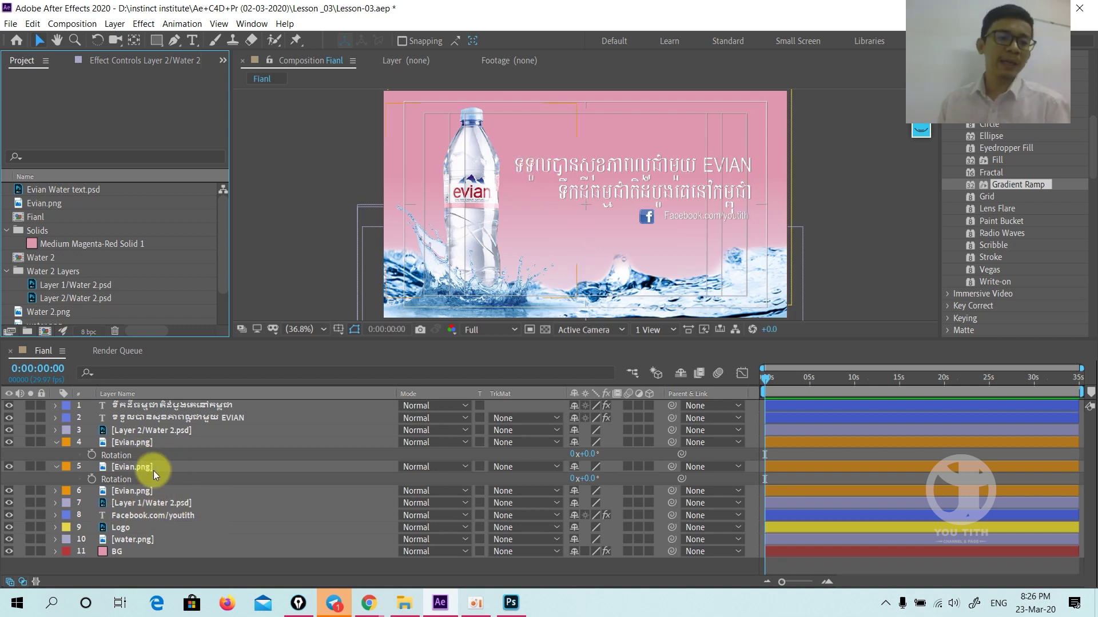
click(148, 420)
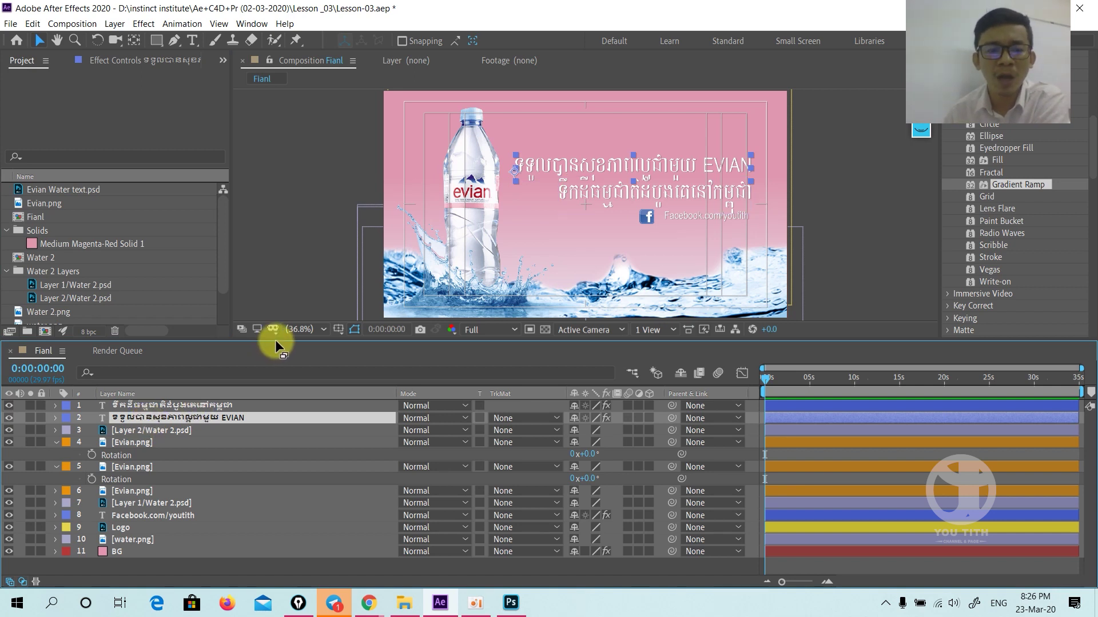
drag(274, 342, 265, 395)
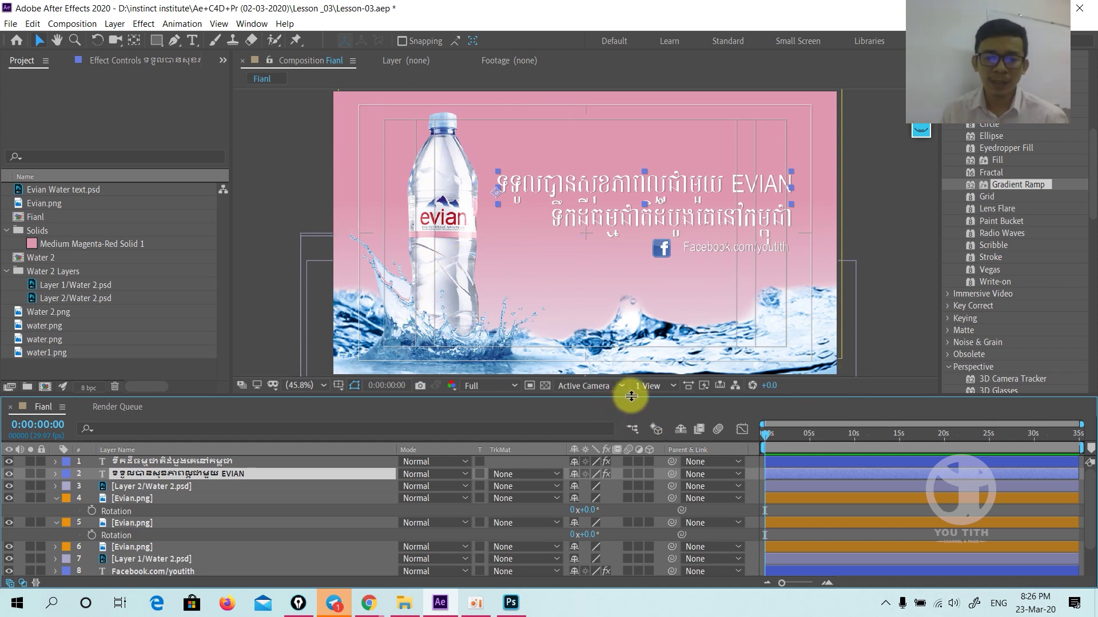
drag(631, 396, 641, 362)
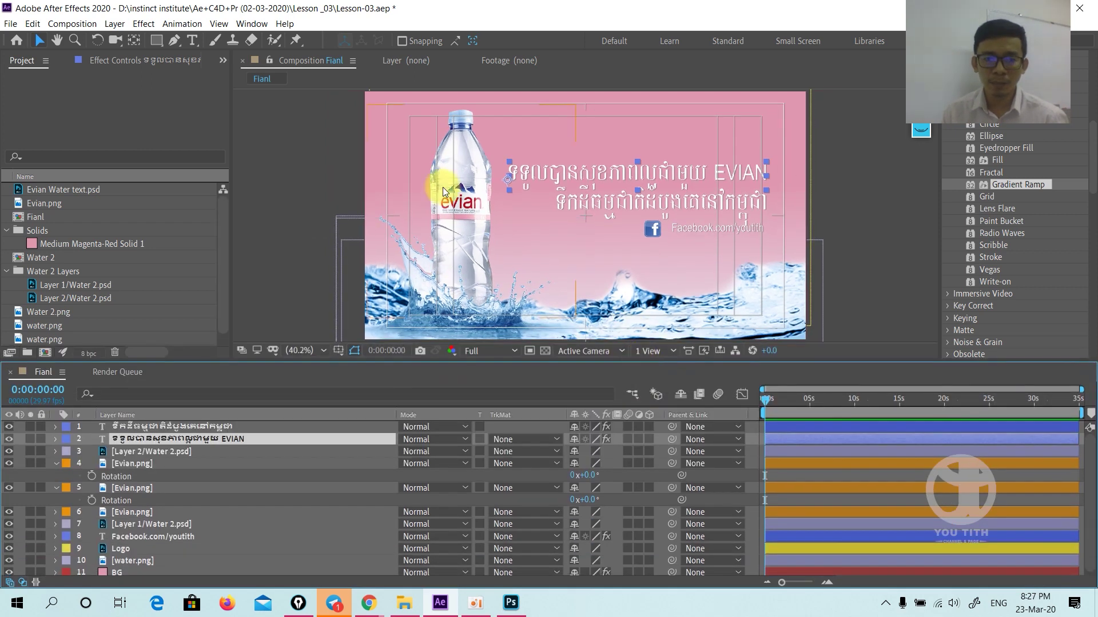
Collapse the Evian.png layers' properties and select the bottle and Water 2 splash layers.
click(173, 453)
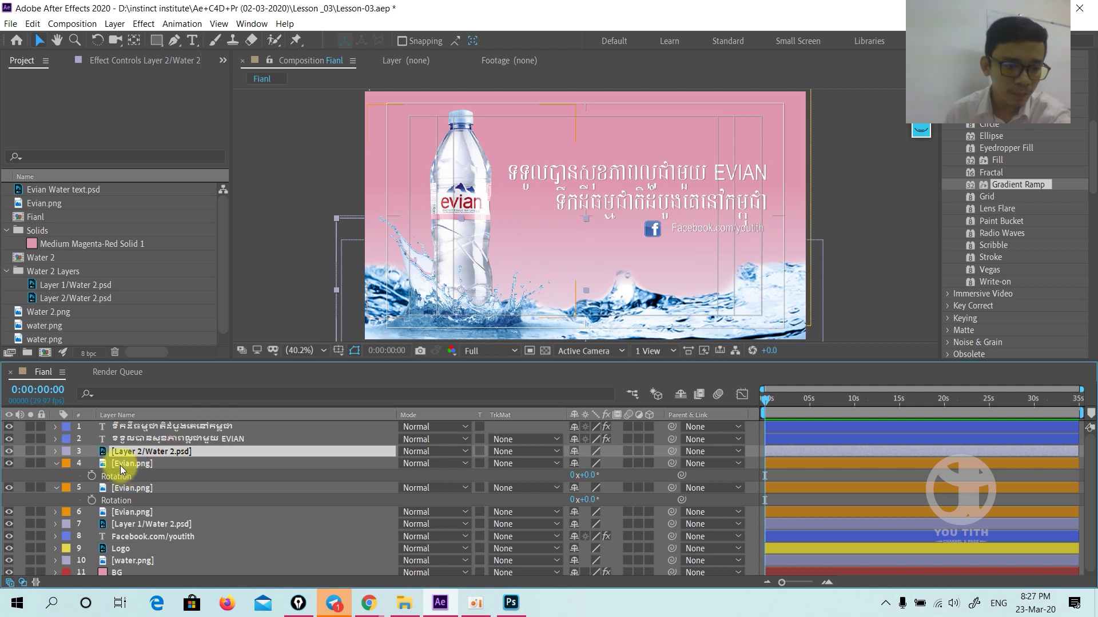
click(56, 464)
click(56, 475)
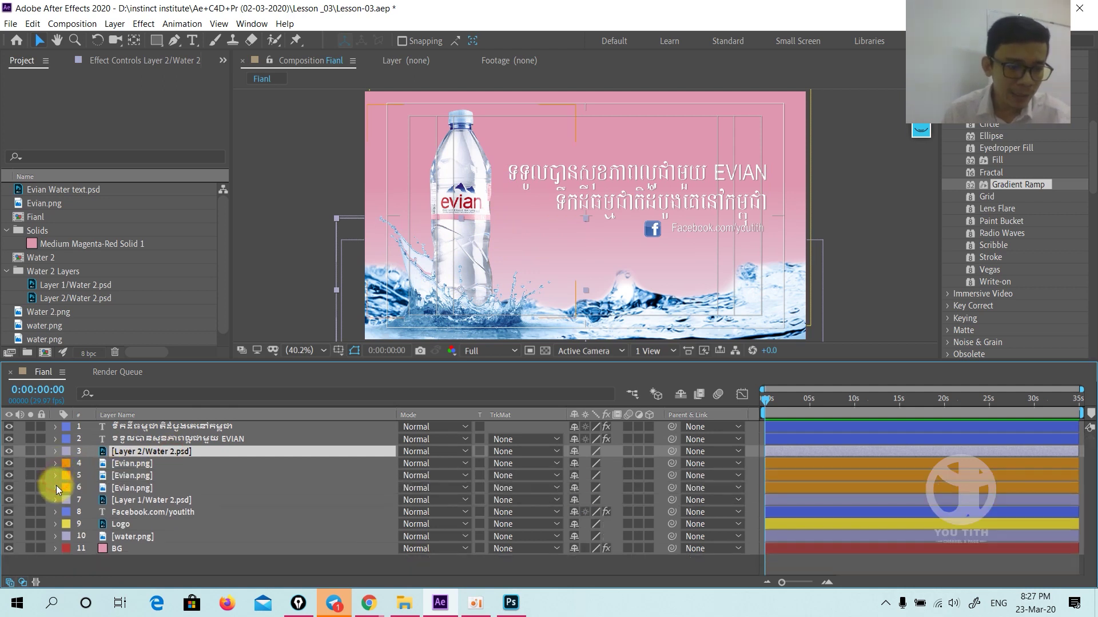
click(120, 489)
shift+click(124, 468)
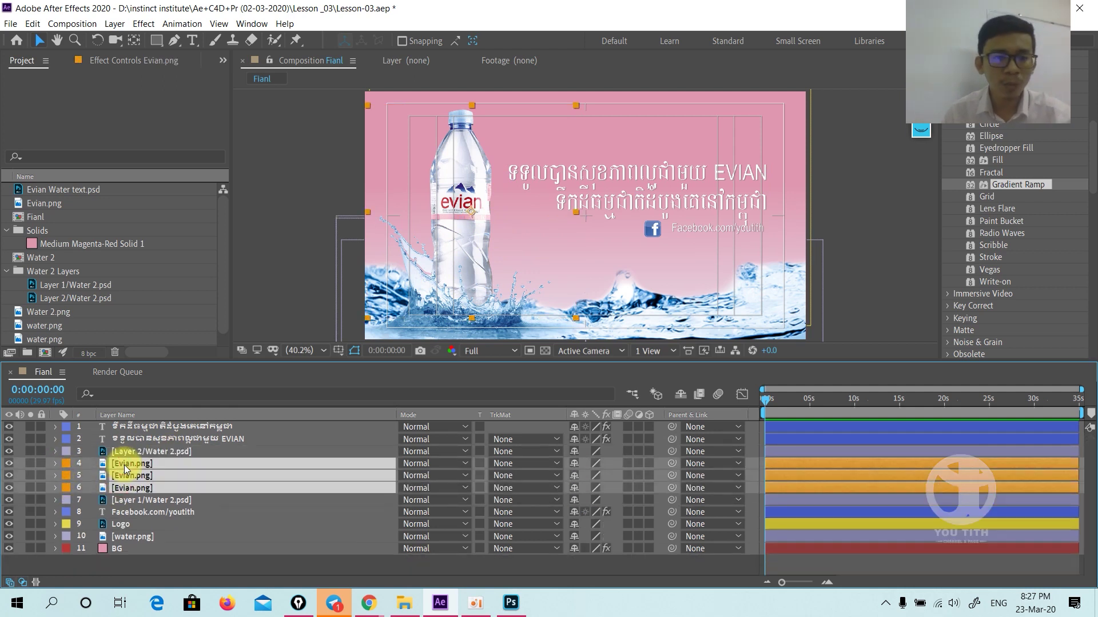
click(214, 500)
click(137, 463)
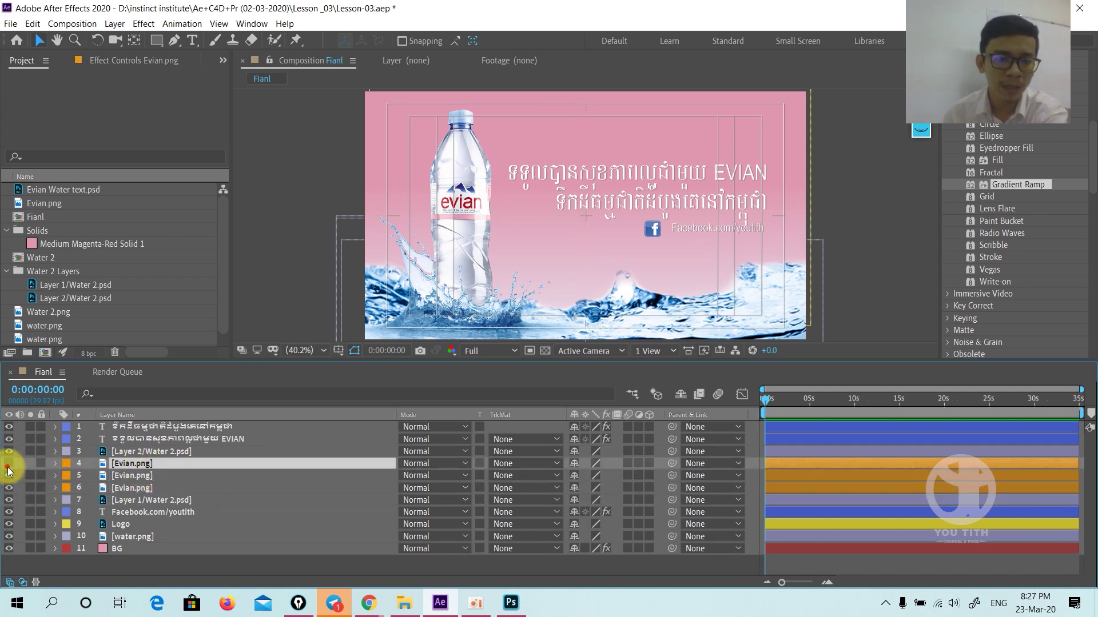
Try spreading the three Evian.png bottle copies apart, then undo to restack them.
drag(480, 212, 599, 210)
click(137, 475)
drag(473, 218, 403, 220)
click(128, 487)
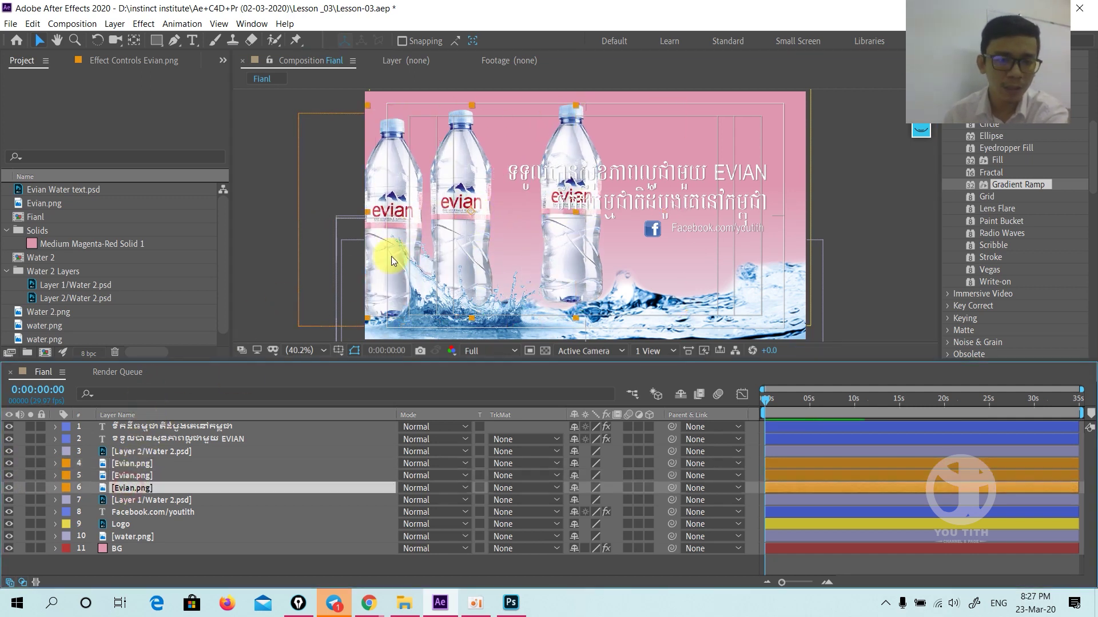
drag(474, 216, 503, 208)
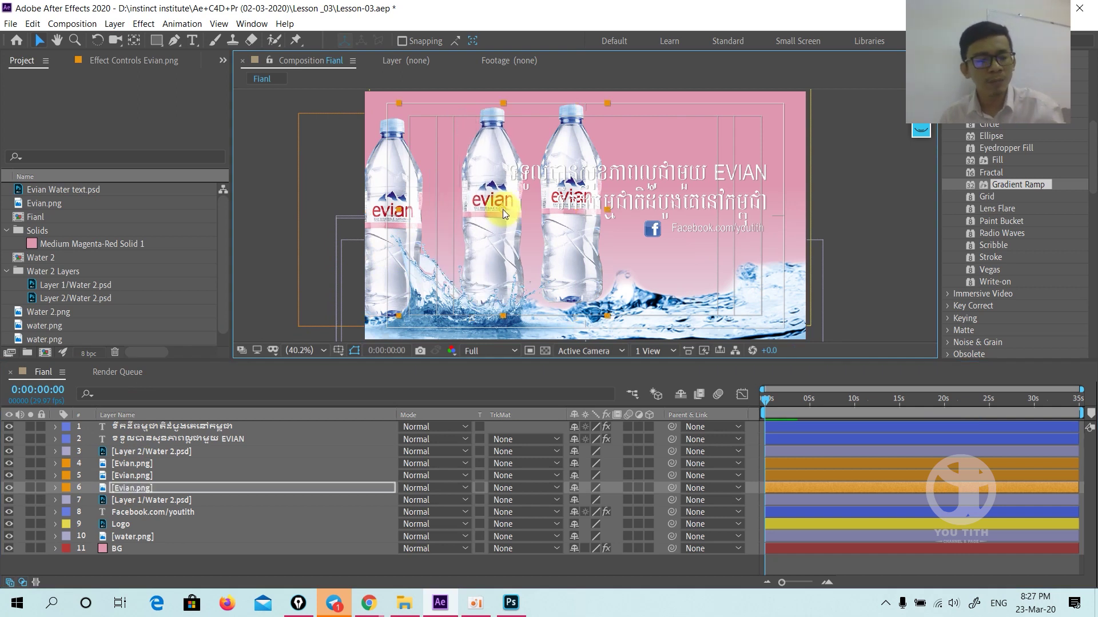
key(ctrl+z)
key(ctrl+z)
key(ctrl+z)
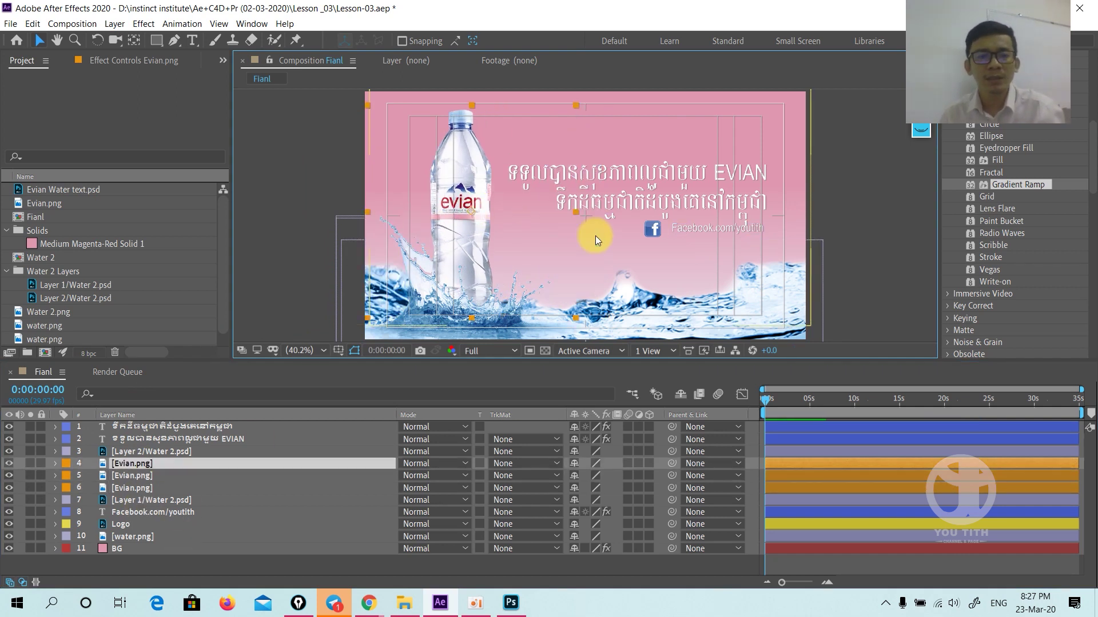
Select the Layer 2/Water 2 splash and view it at 100% magnification.
click(145, 452)
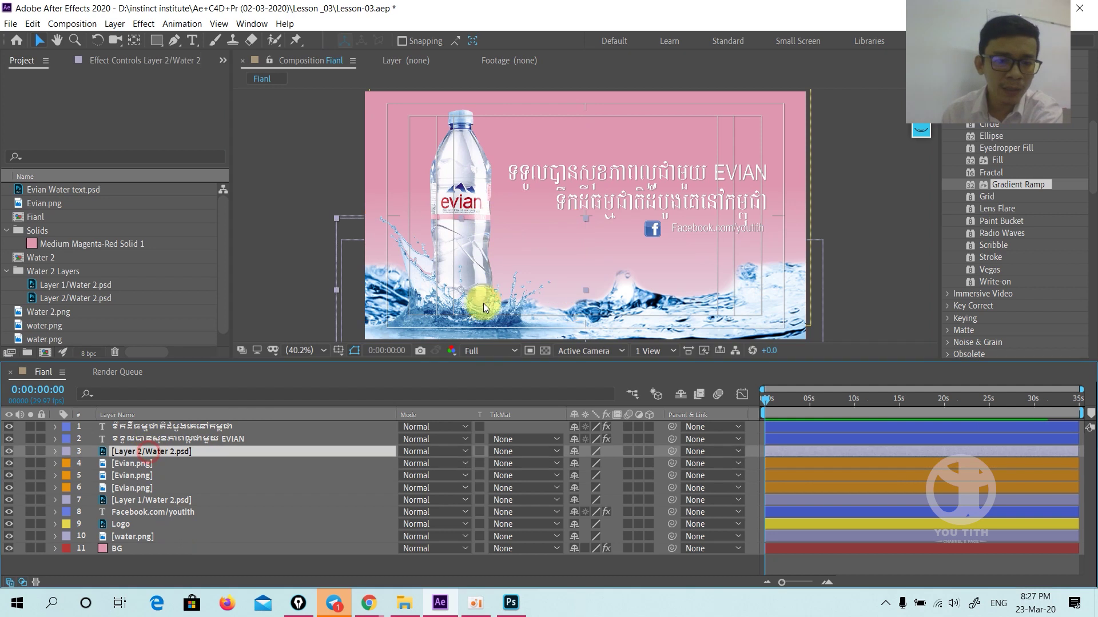
key(slash)
drag(470, 303, 804, 166)
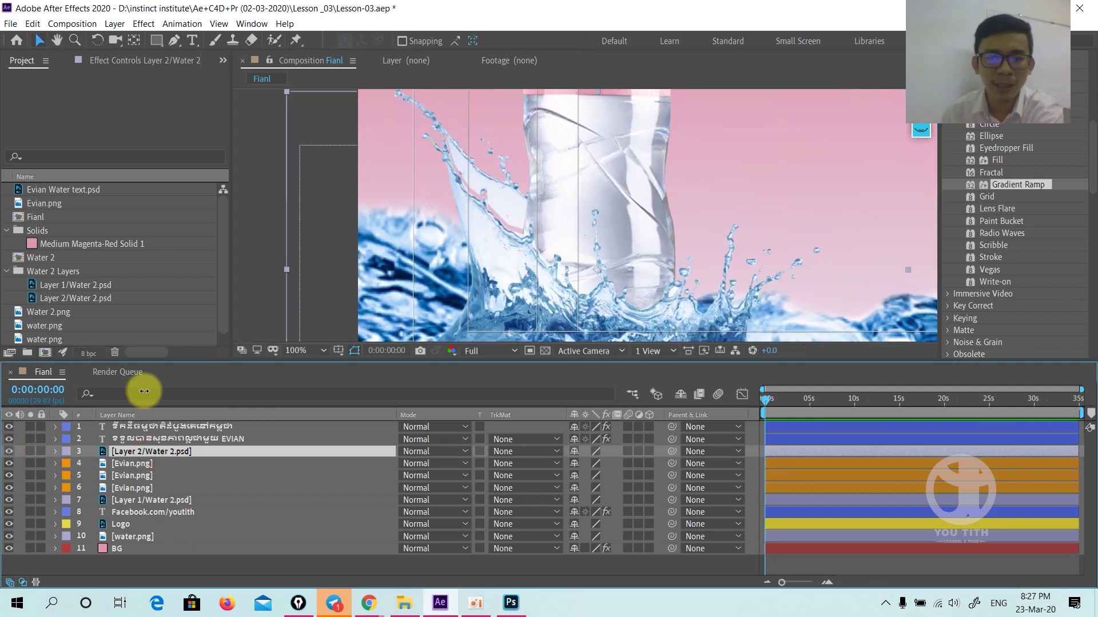
click(563, 264)
key(comma)
click(8, 451)
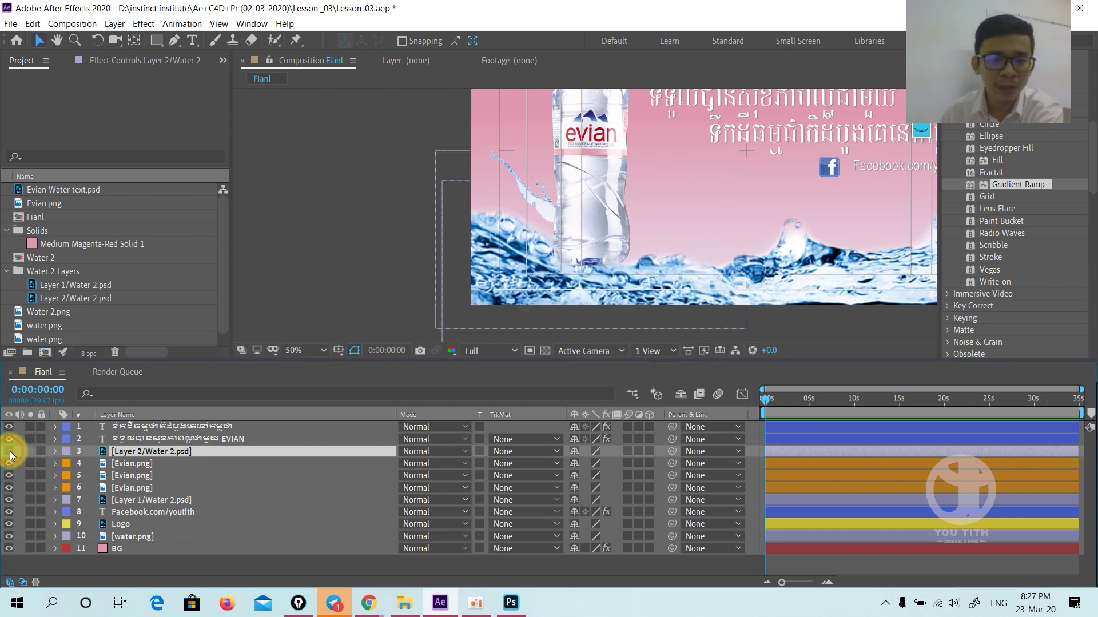
click(8, 451)
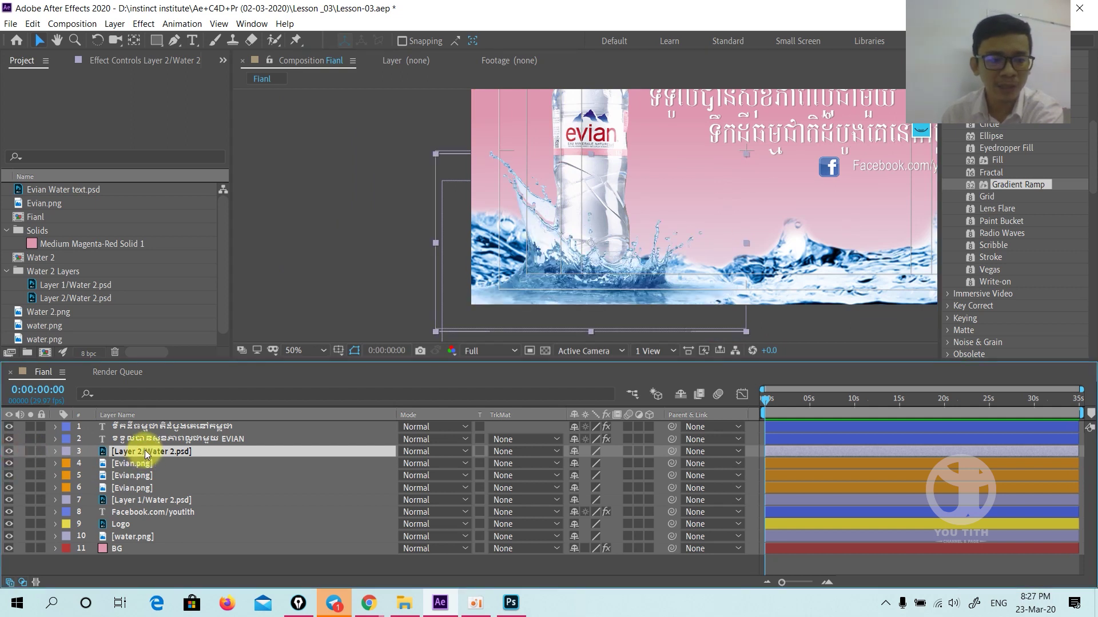
click(132, 463)
shift+click(138, 489)
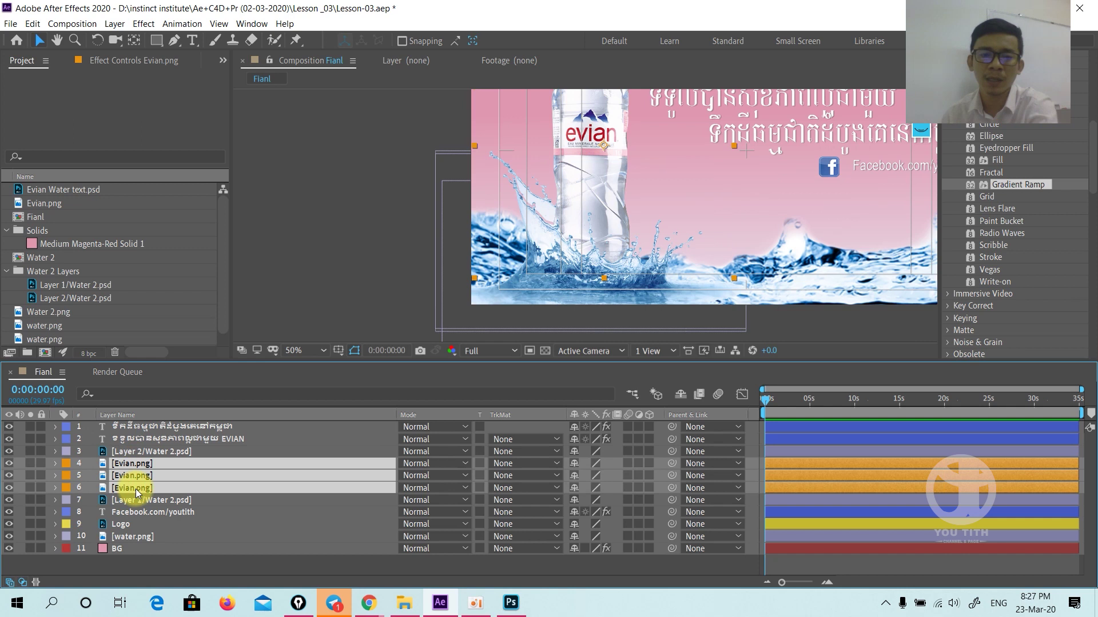
click(146, 452)
click(128, 501)
click(9, 500)
click(8, 499)
click(9, 499)
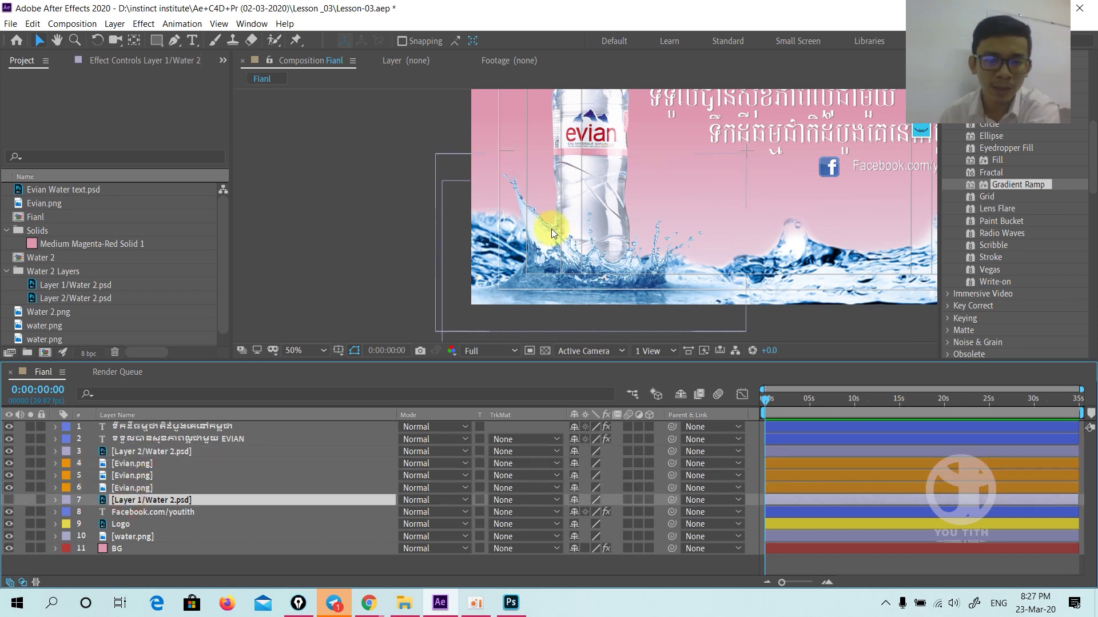
click(9, 500)
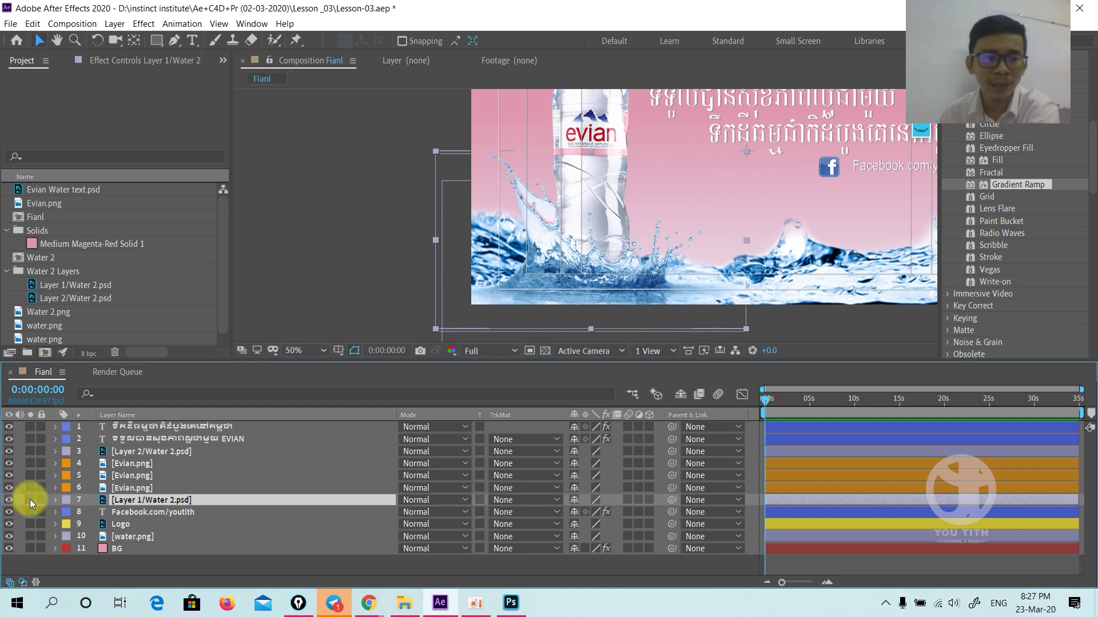
click(120, 490)
click(126, 501)
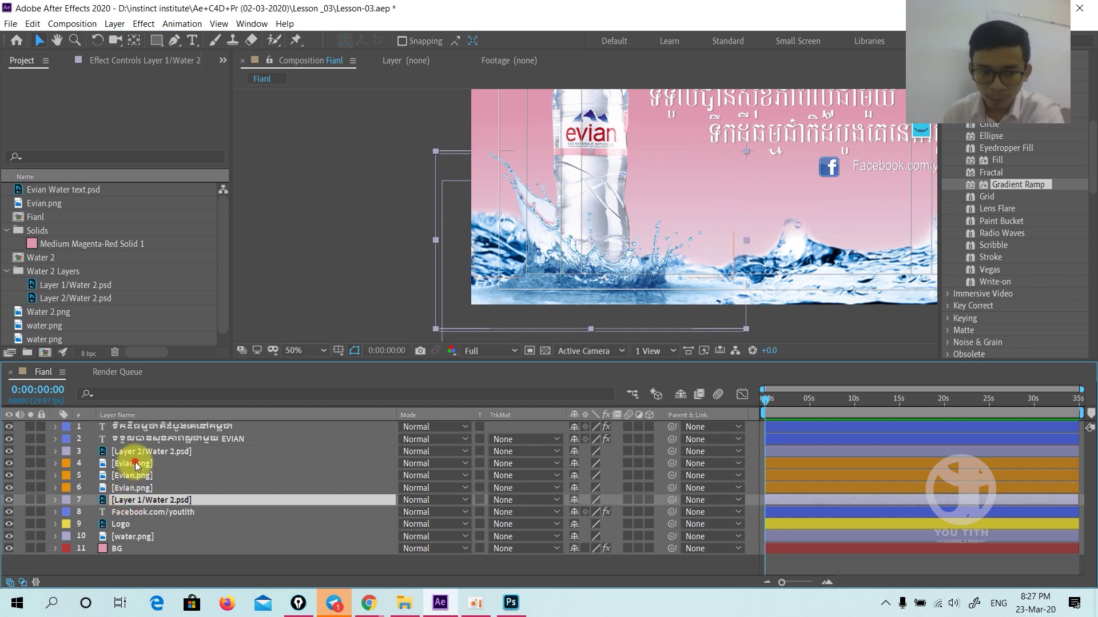
click(129, 452)
shift+click(130, 502)
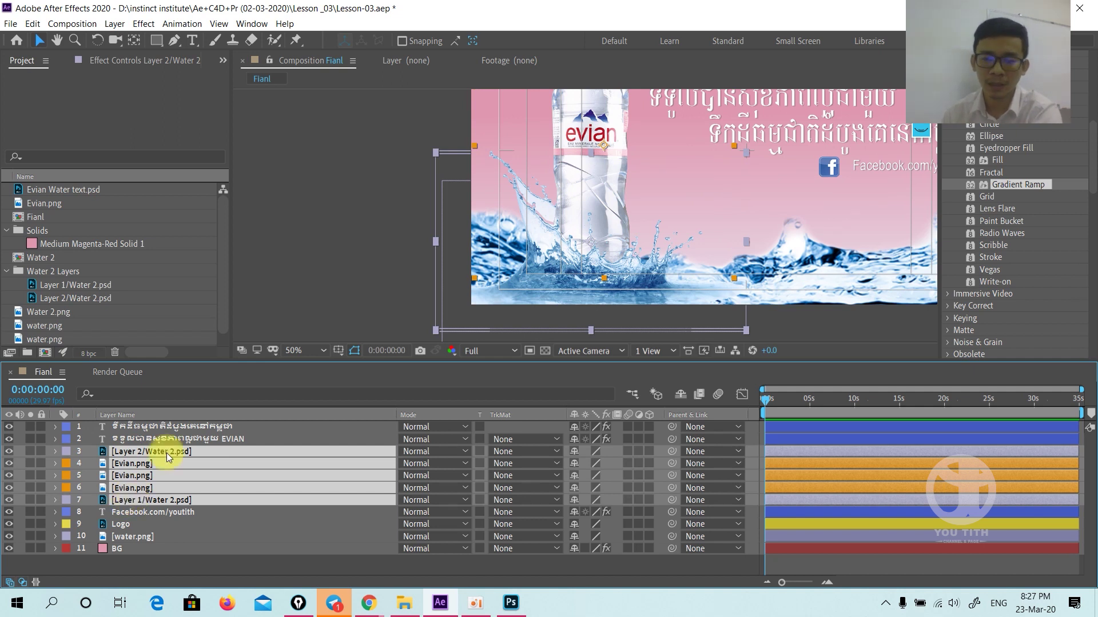
scroll(603, 249, down, 1)
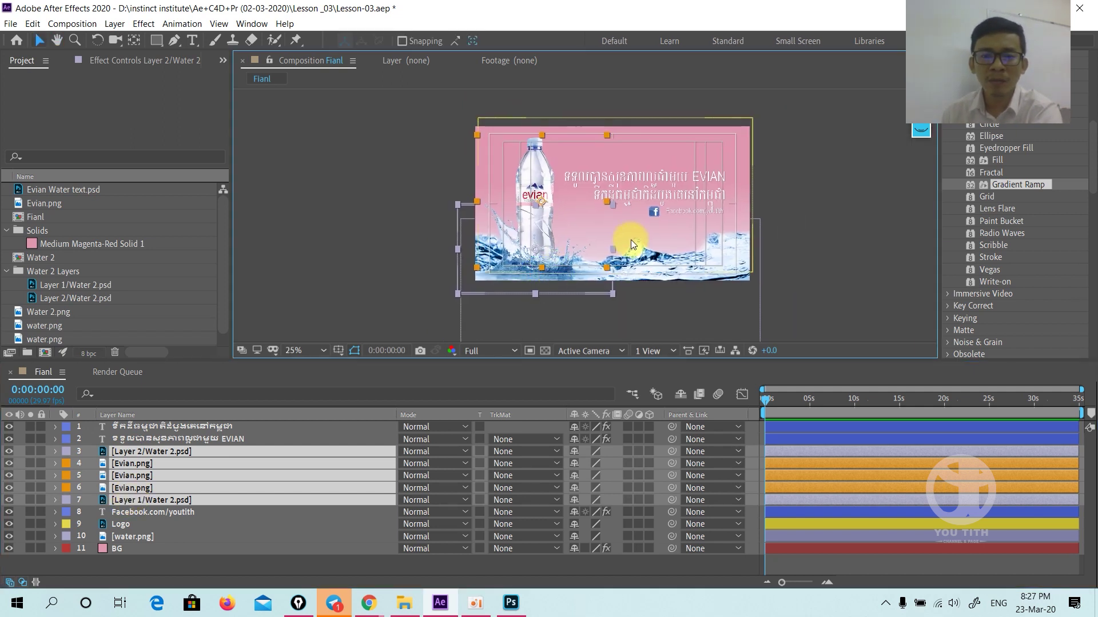
Lower the viewer/timeline divider to enlarge the composition view and deselect all layers.
click(549, 357)
drag(546, 398, 548, 435)
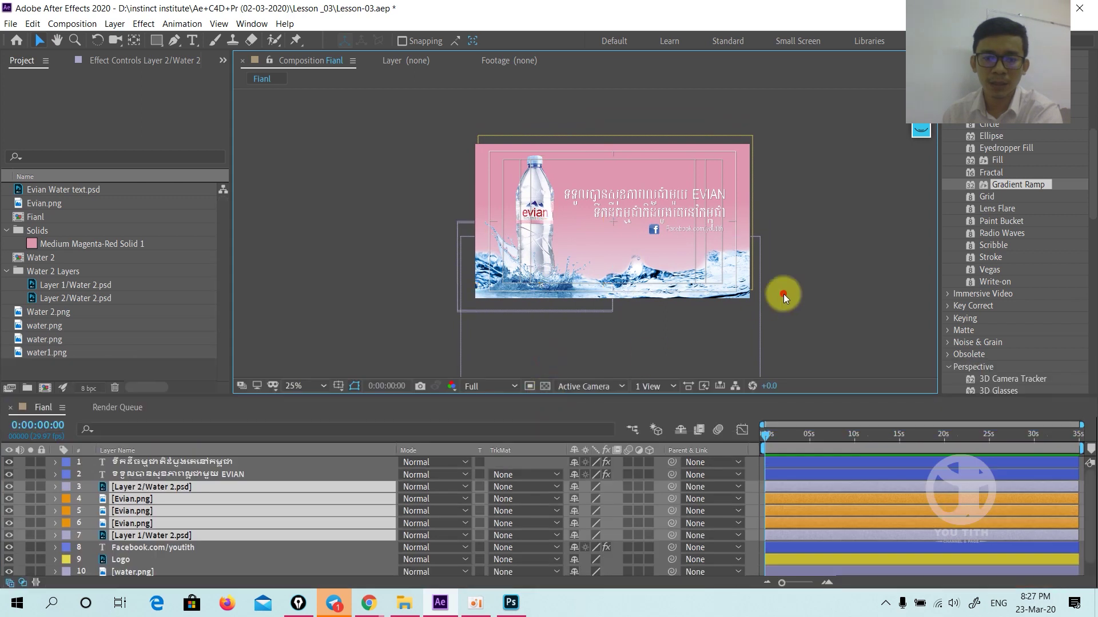
click(784, 294)
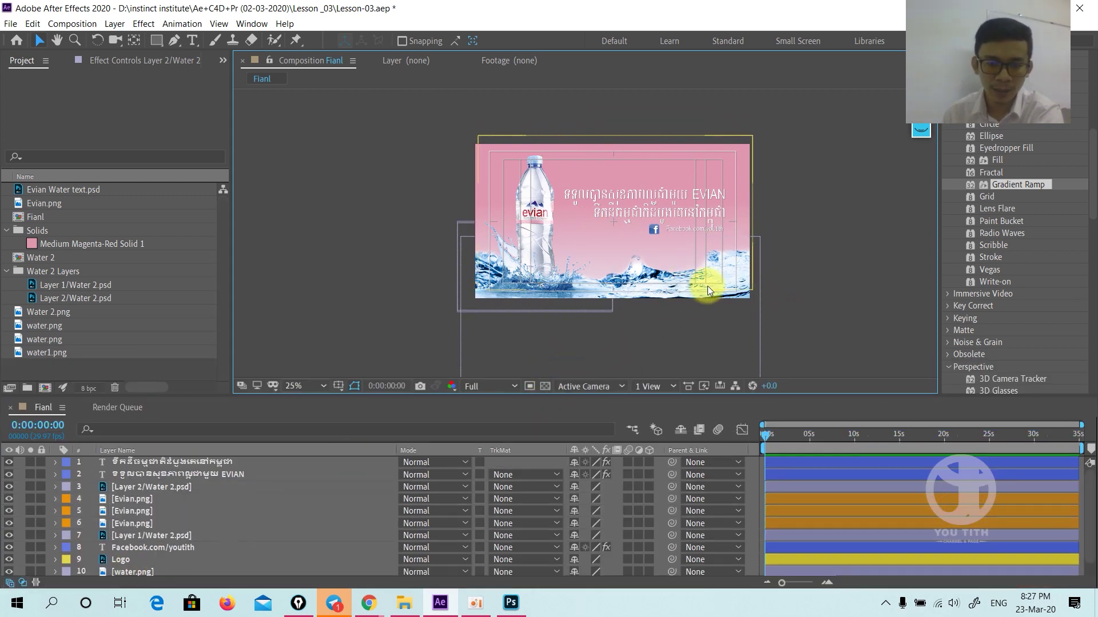
scroll(91, 514, down, 1)
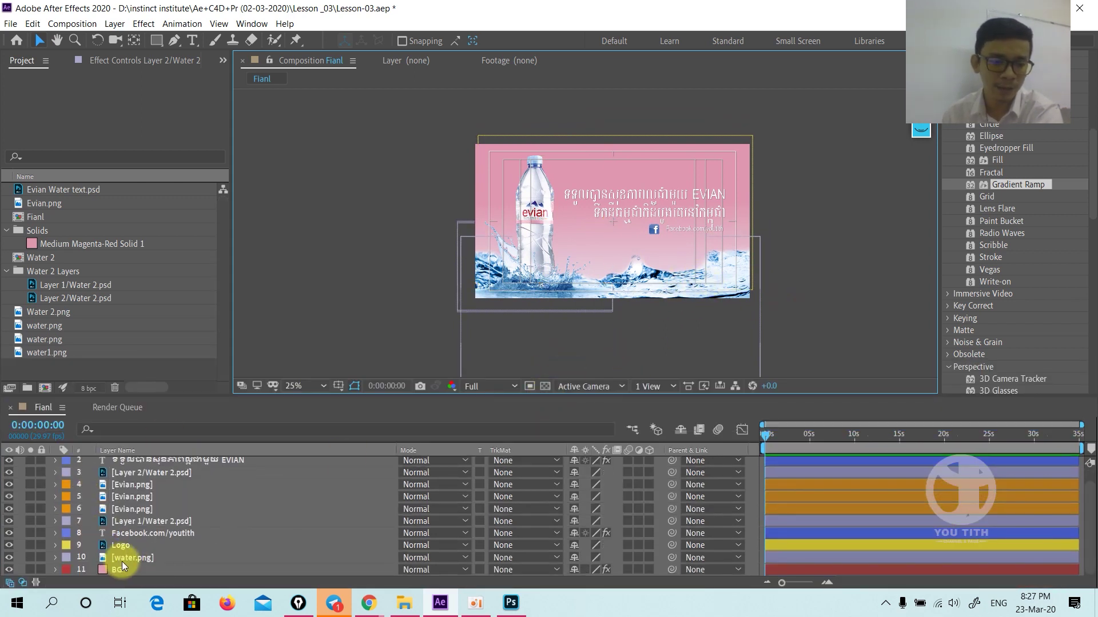
Toggle the water.png and BG layers off and on to check their contribution.
click(121, 558)
click(9, 558)
click(9, 559)
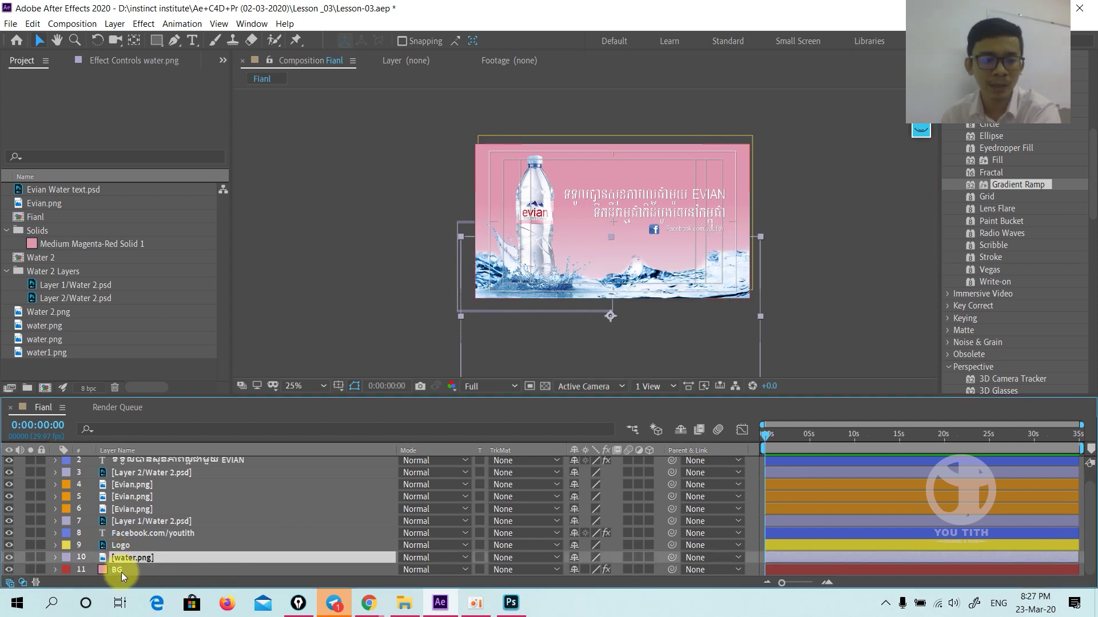
click(8, 570)
click(9, 570)
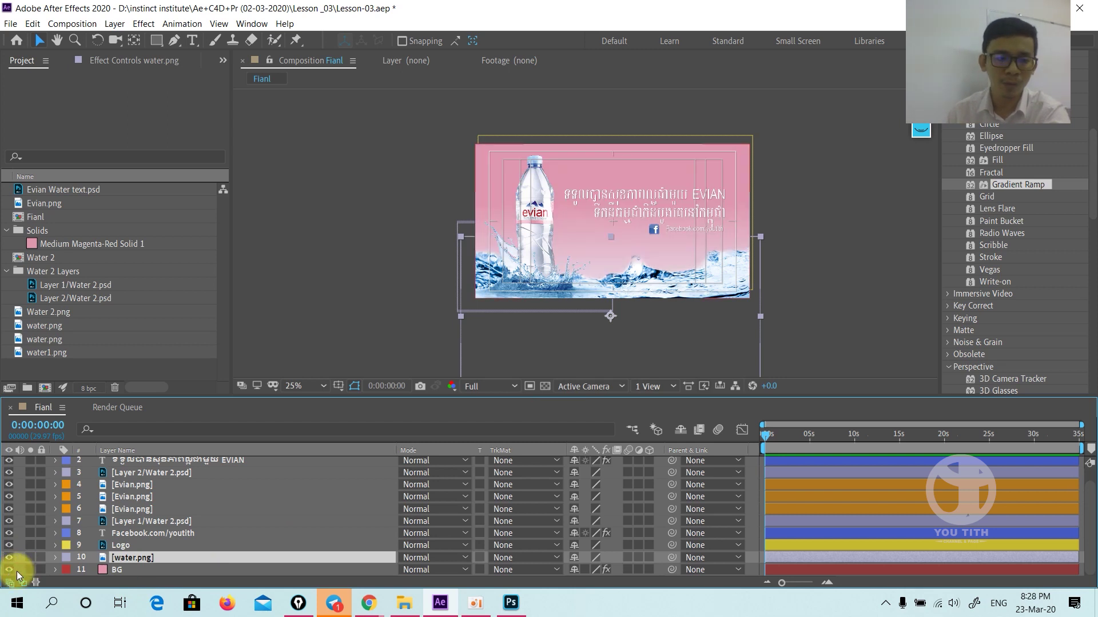
Select the BG layer, check the Layer > New options, and fit the ad to the viewer.
click(122, 570)
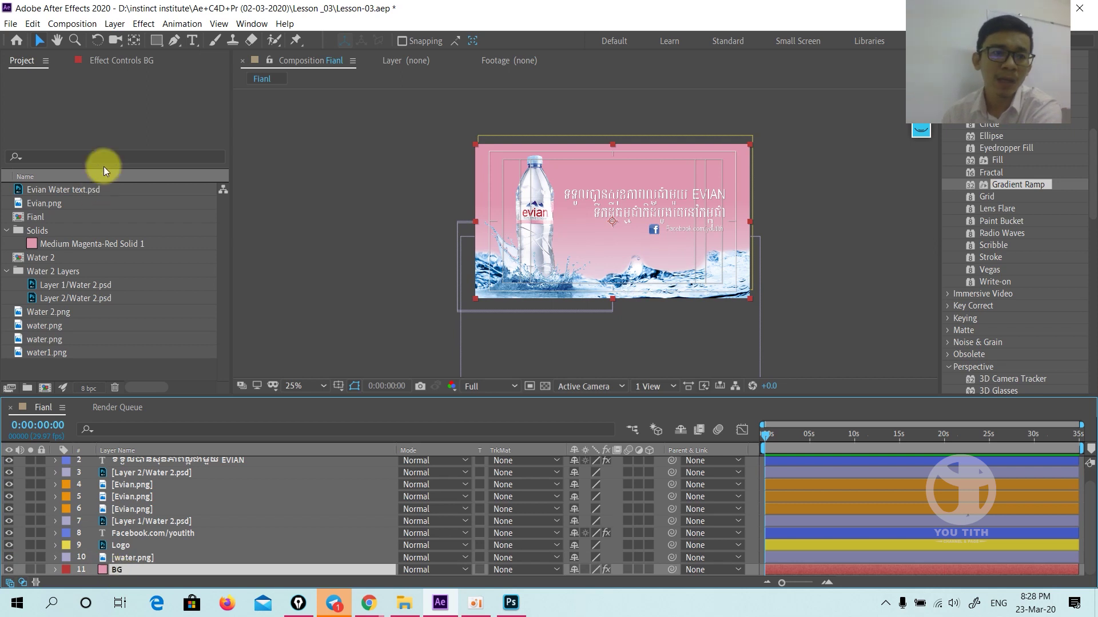
click(114, 24)
mouse_move(137, 43)
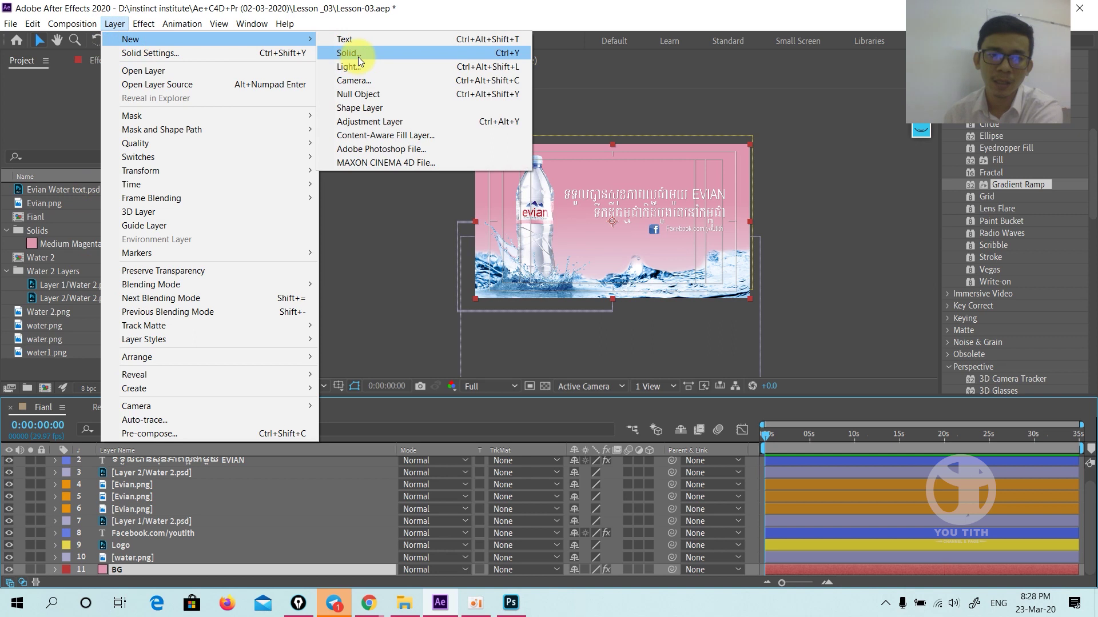
click(500, 6)
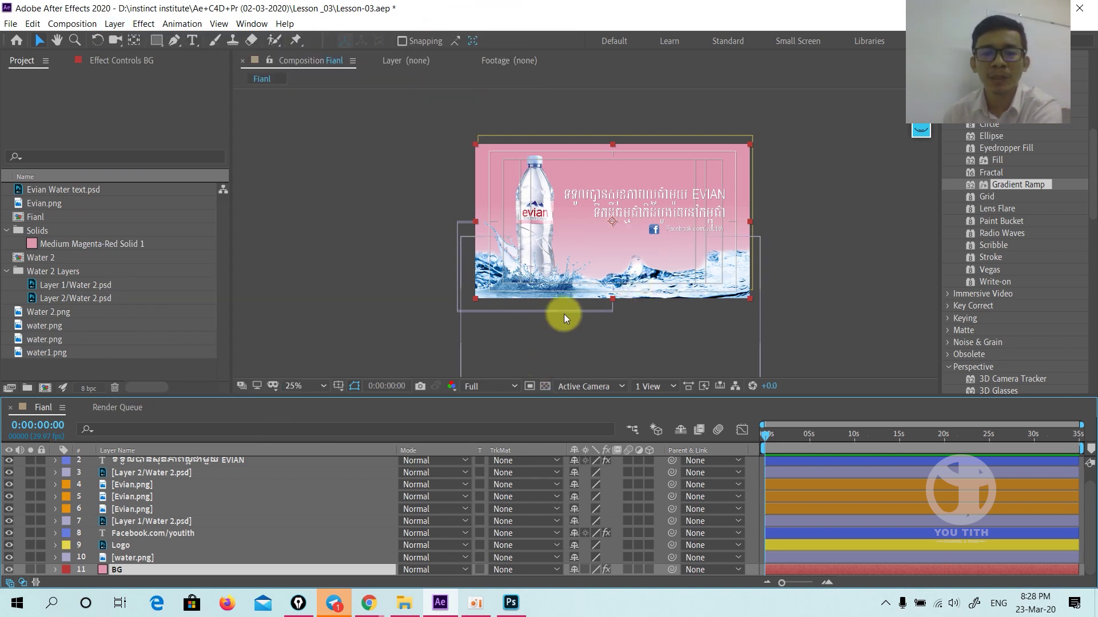
click(311, 388)
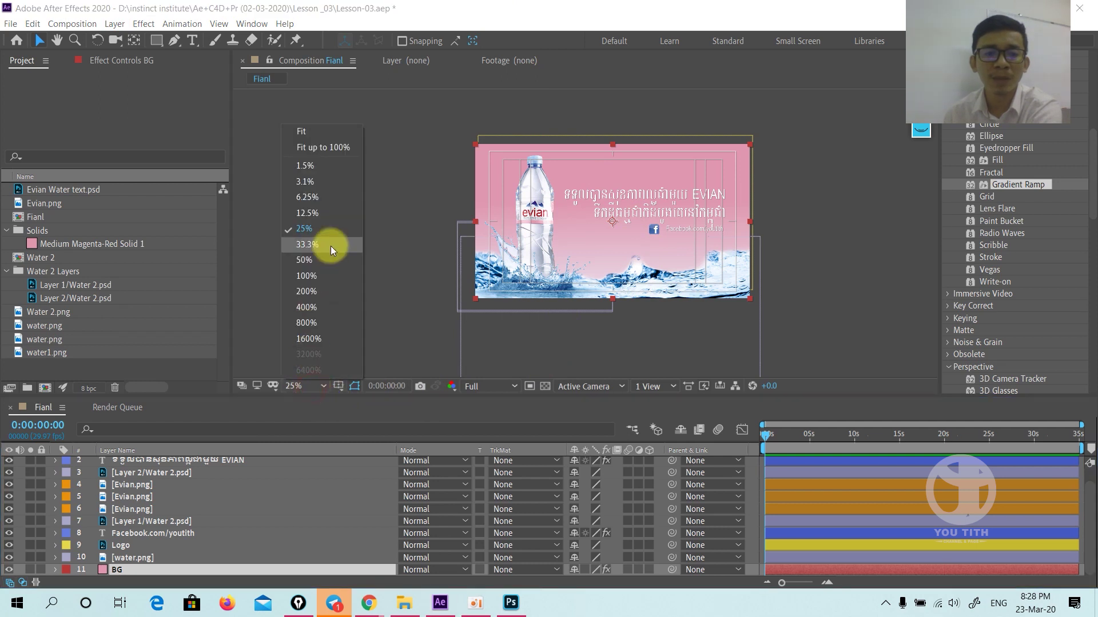
click(335, 147)
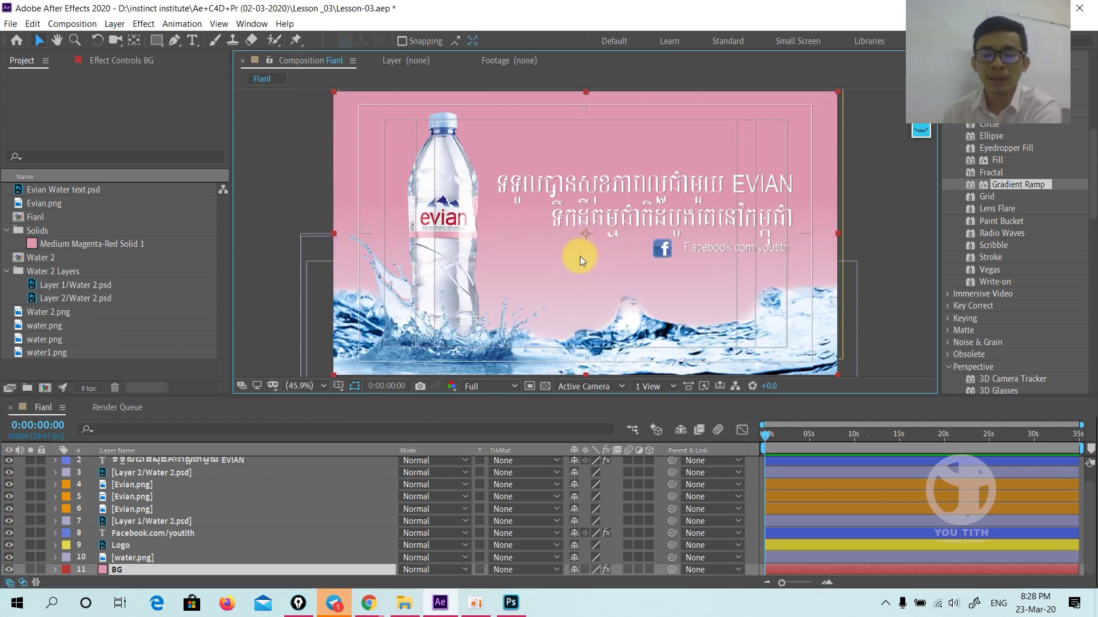
Show BG's Effect Controls and browse Effects & Presets to the Generate category.
click(120, 60)
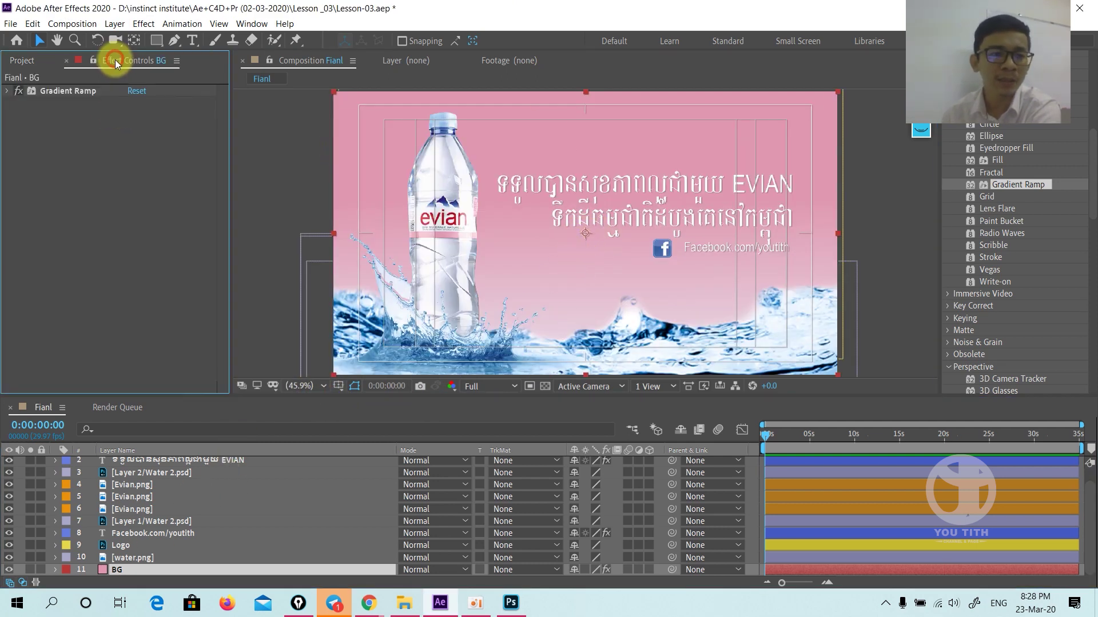
scroll(1014, 220, up, 5)
scroll(1015, 220, up, 2)
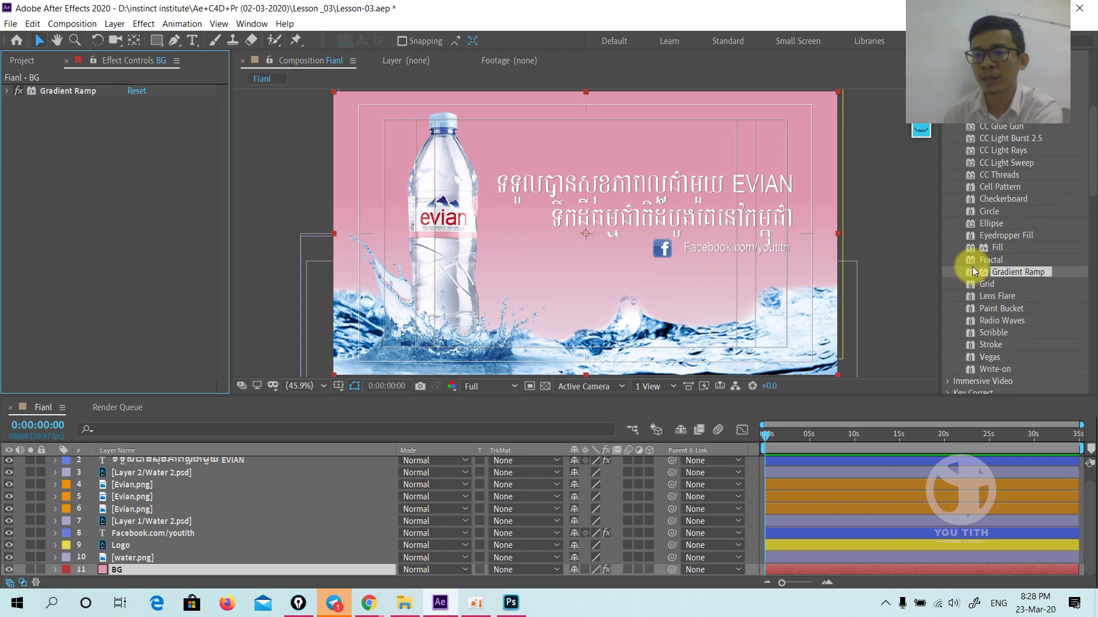
scroll(971, 265, down, 5)
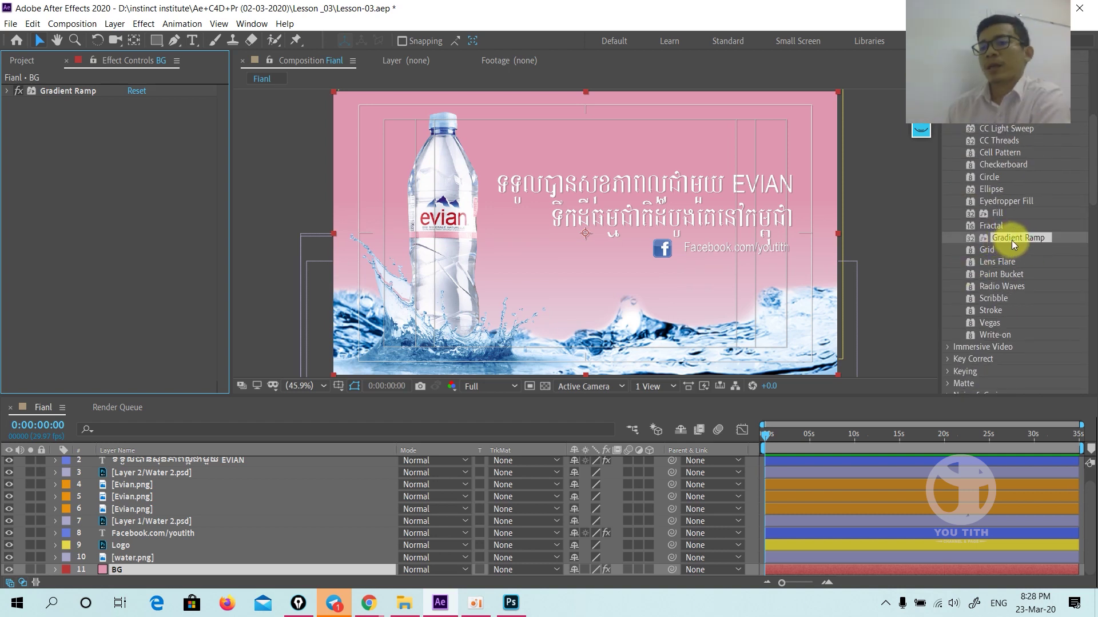
scroll(1030, 242, up, 4)
scroll(1030, 244, up, 5)
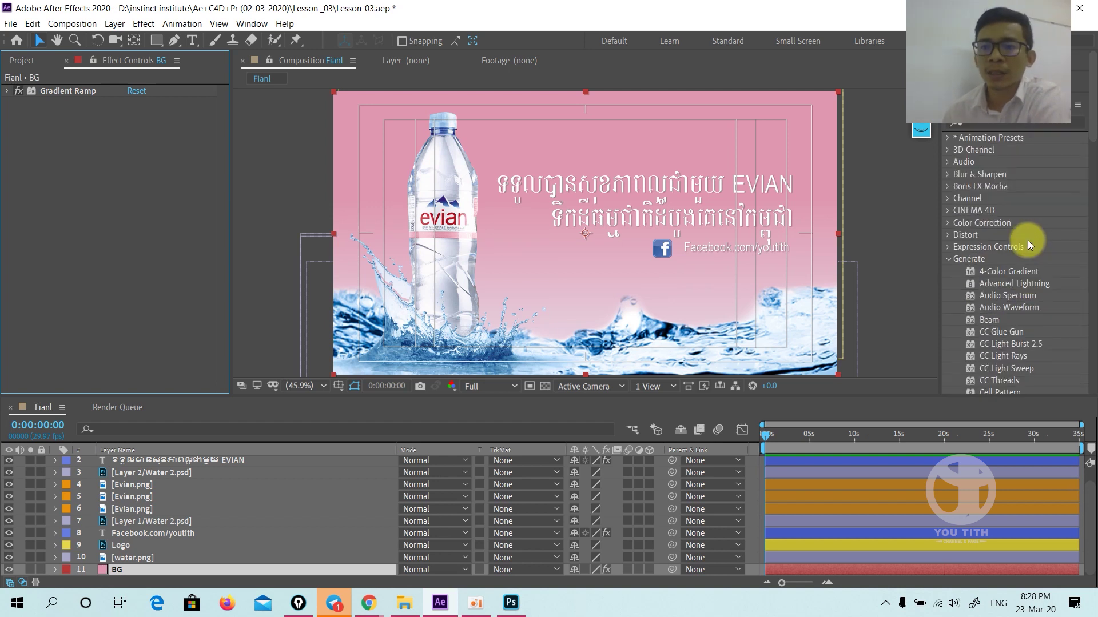
click(985, 125)
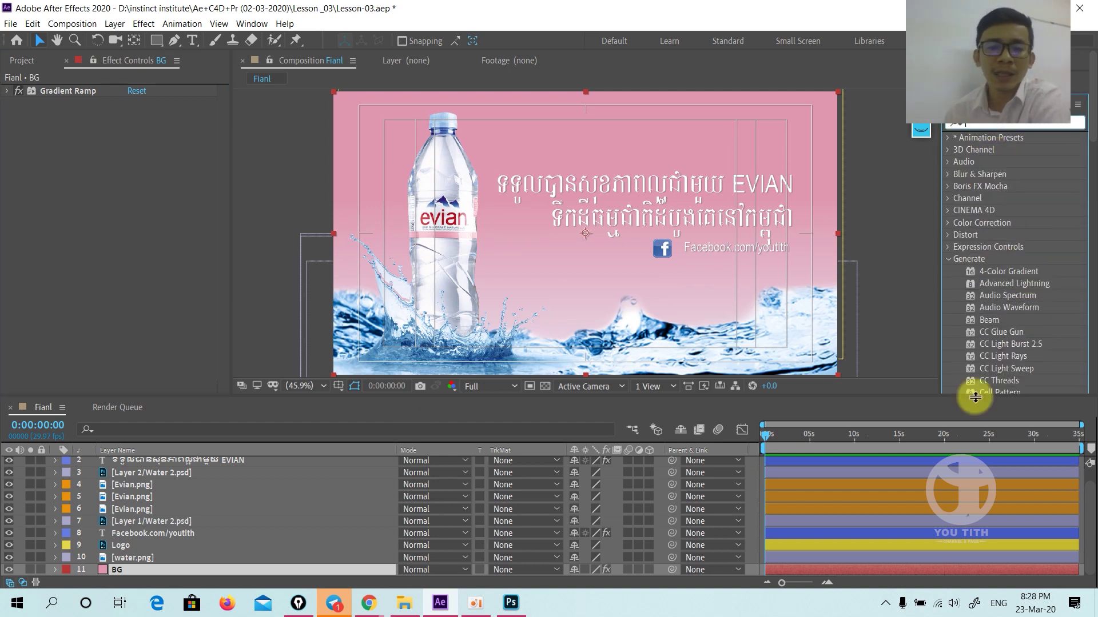
scroll(995, 377, down, 9)
scroll(1012, 363, down, 6)
Apply Gradient Ramp to the BG layer and expand its pink-to-white linear settings.
drag(899, 107, 152, 574)
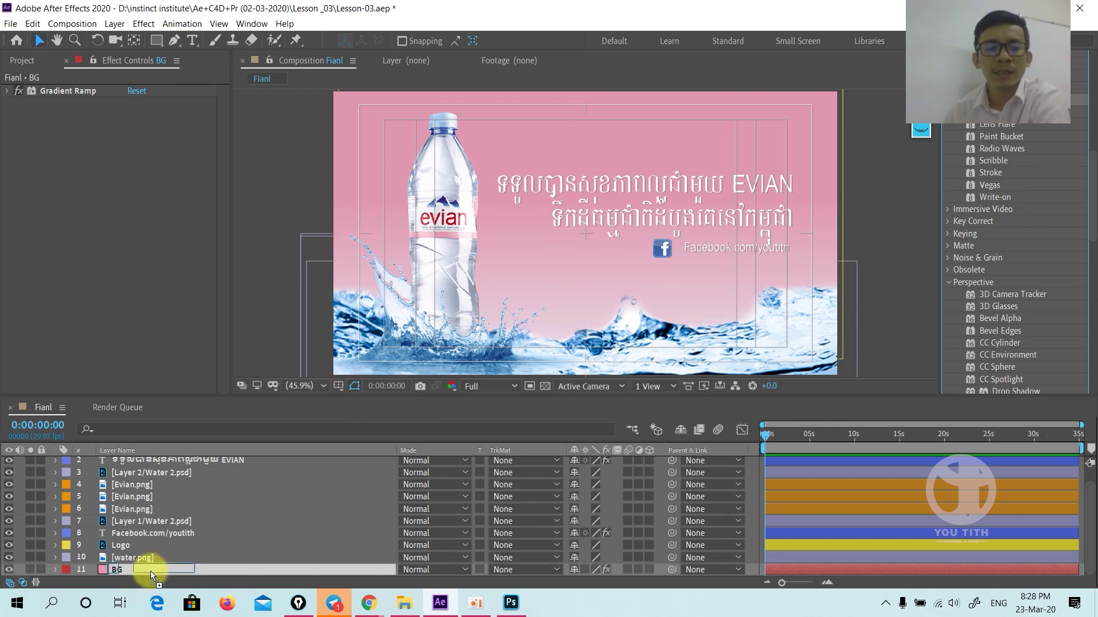
drag(150, 571, 150, 571)
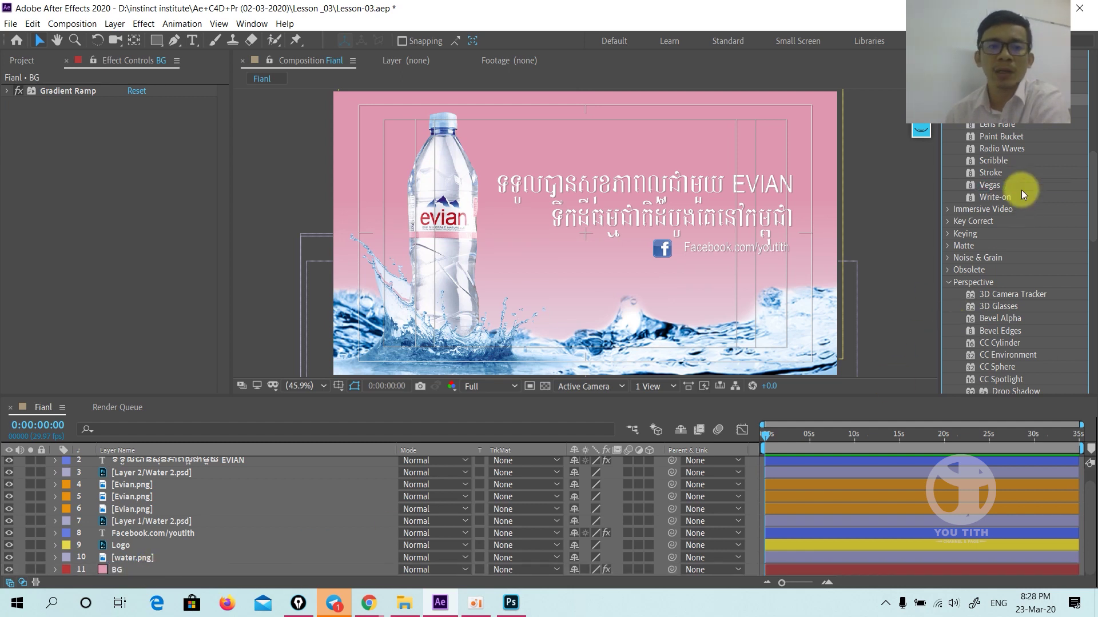
click(7, 91)
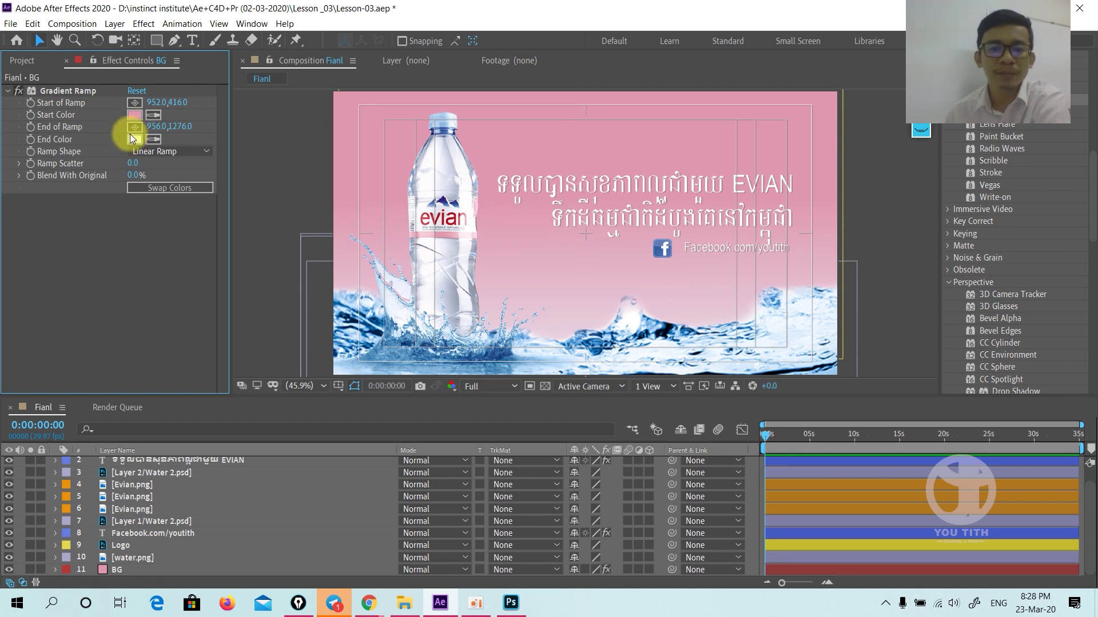
scroll(169, 517, up, 1)
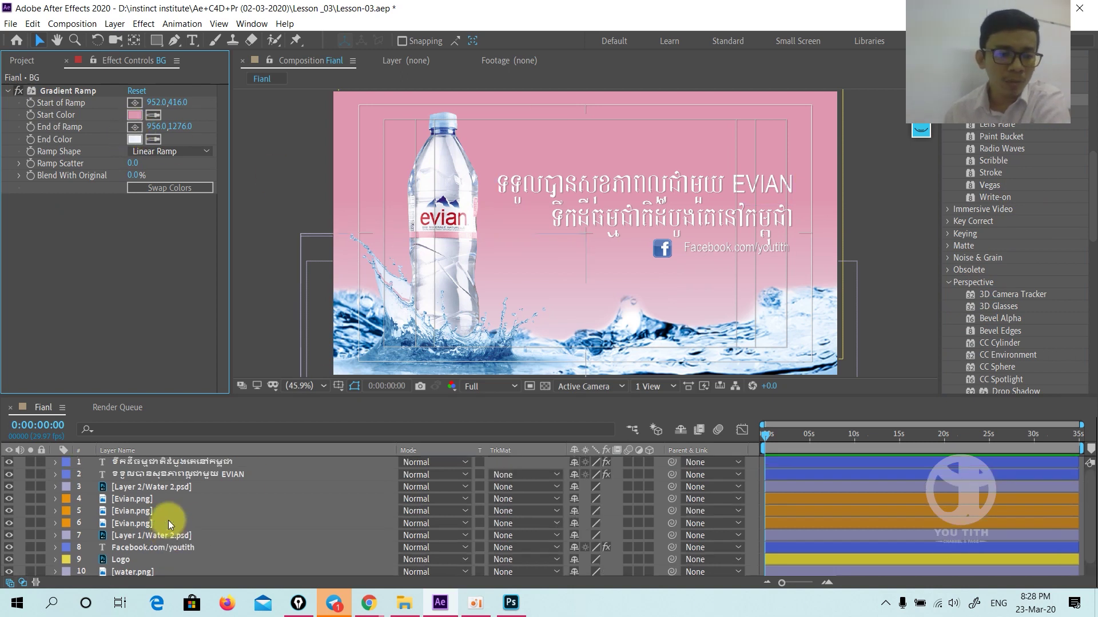
Deselect all layers and set the composition view to 50%, panning slightly.
click(140, 467)
shift+click(140, 474)
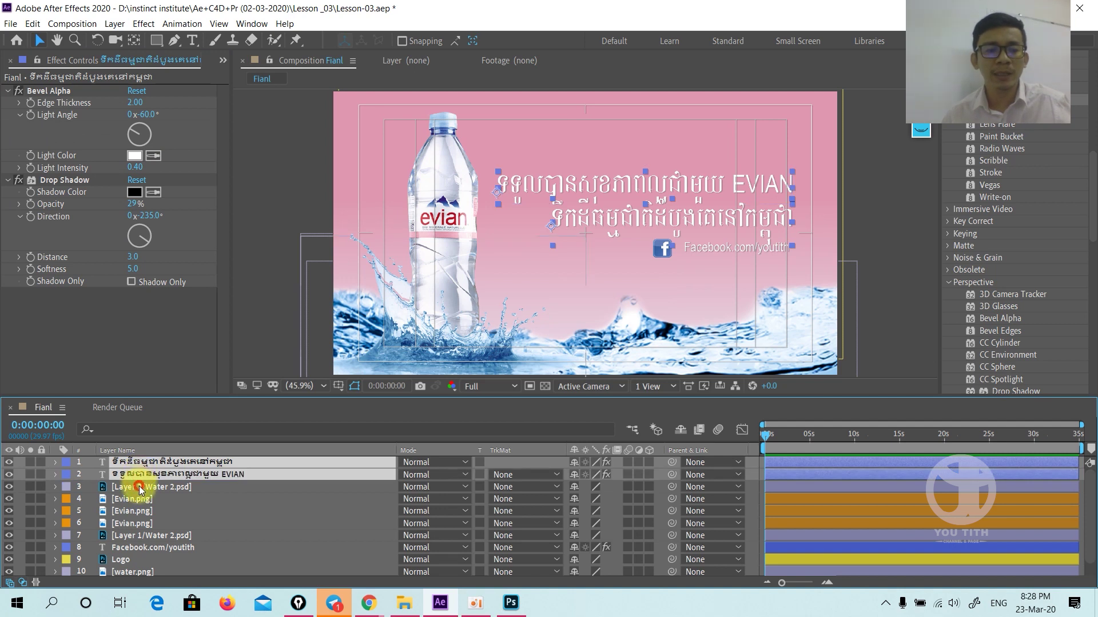
shift+click(139, 487)
key(F2)
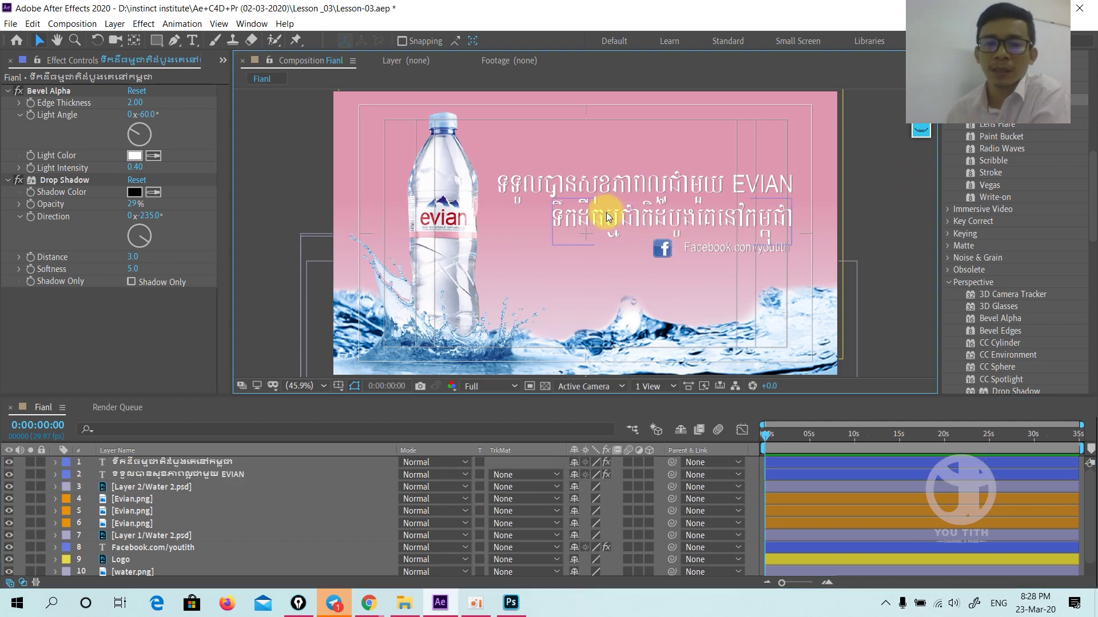
key(period)
scroll(623, 192, up, 2)
scroll(623, 193, down, 2)
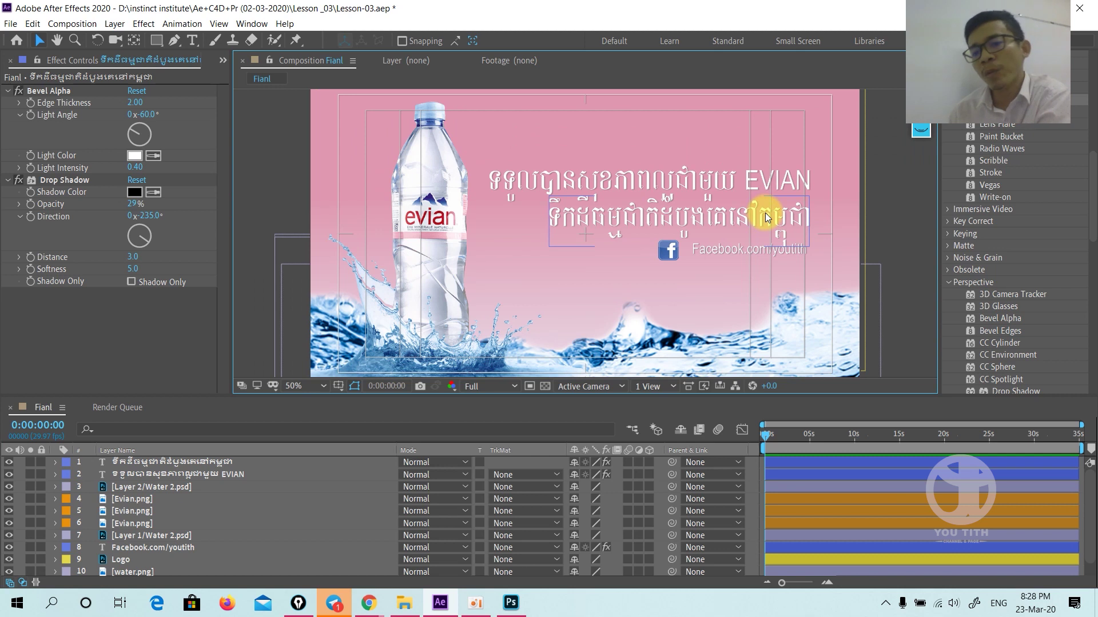
key(h)
drag(728, 239, 726, 236)
key(v)
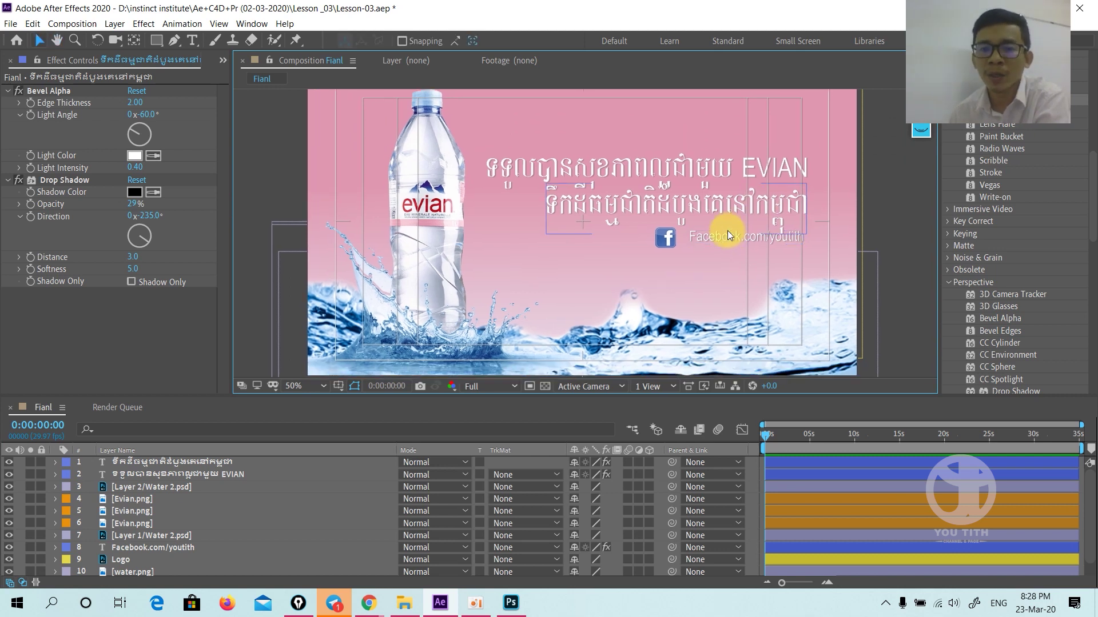
Select the EVIAN headline text layer and show the Character panel.
click(722, 168)
scroll(995, 309, up, 10)
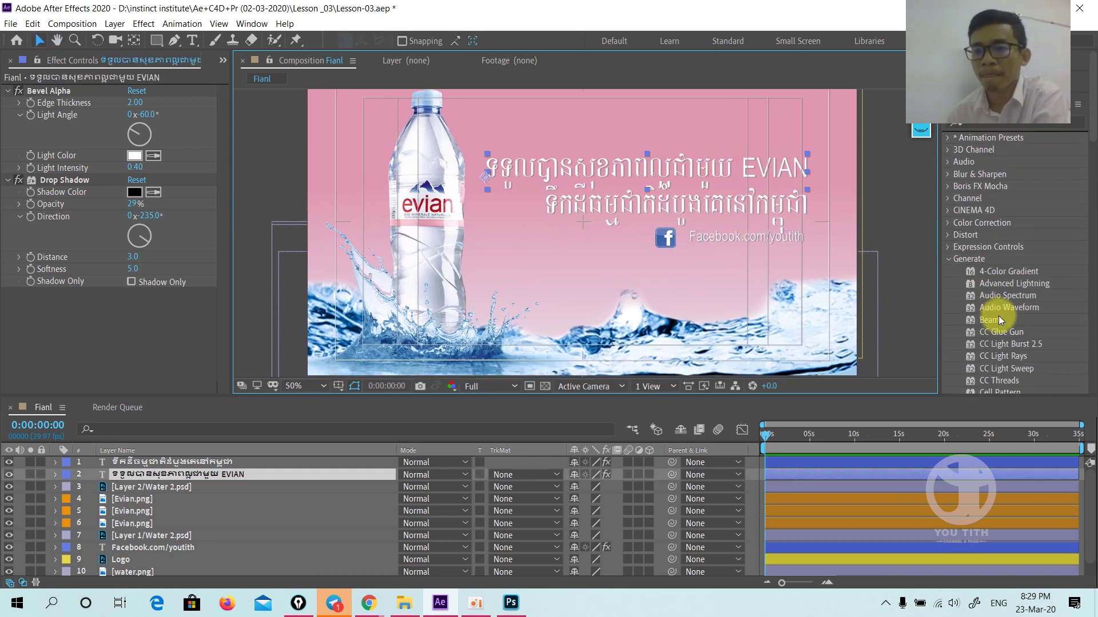
key(ctrl+6)
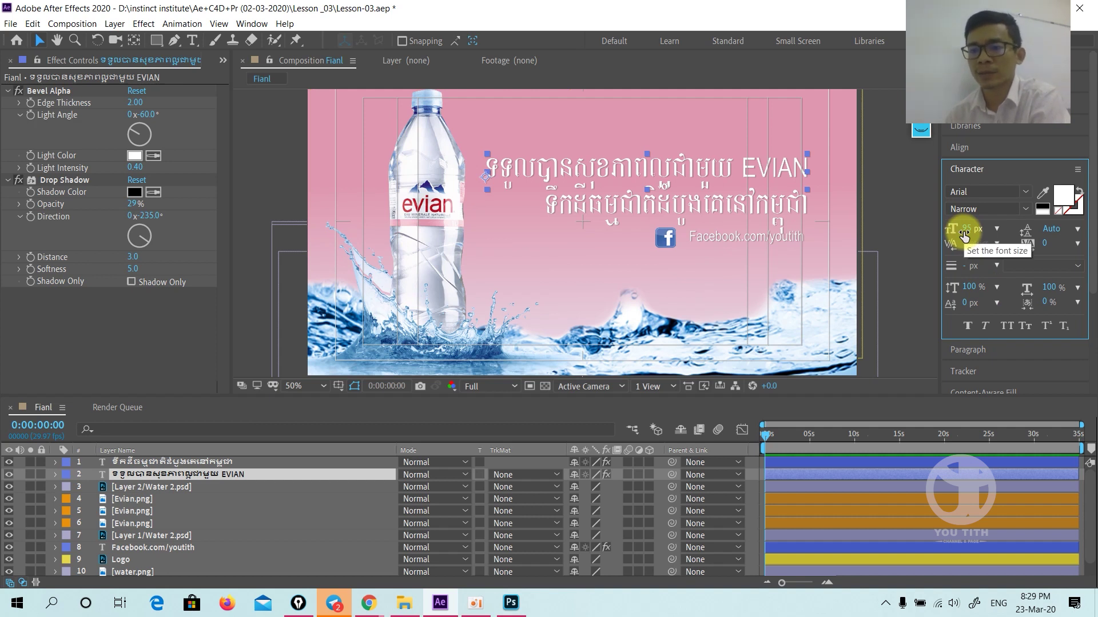
Keep EVIAN at 95 px, set Facebook.com/youtith to 58 px, and nudge the Facebook logo left.
drag(964, 236, 976, 234)
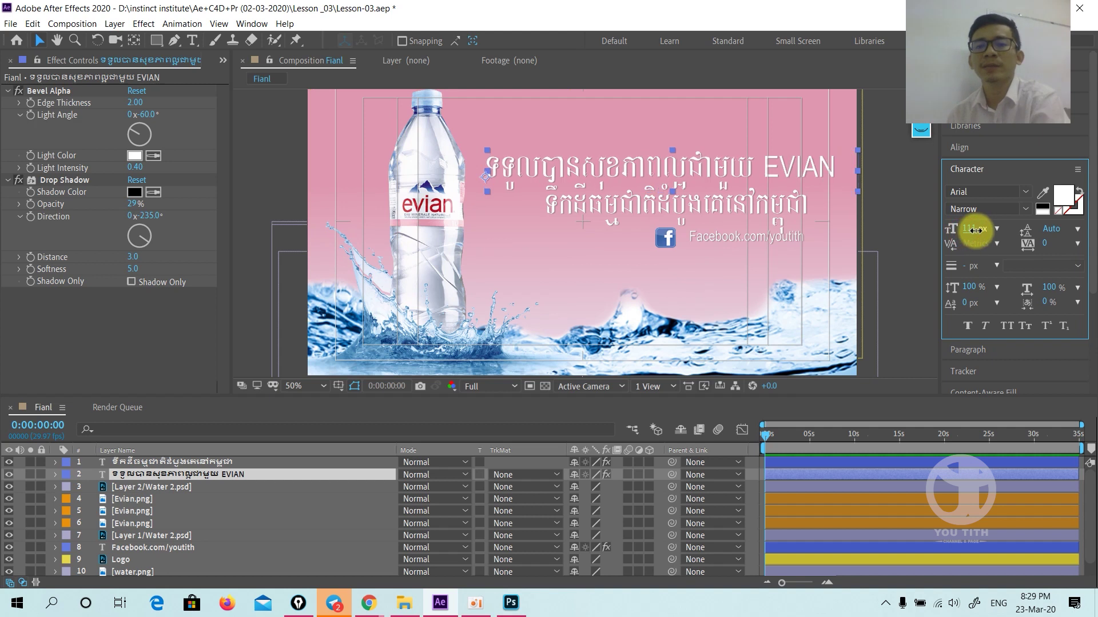
key(ctrl+z)
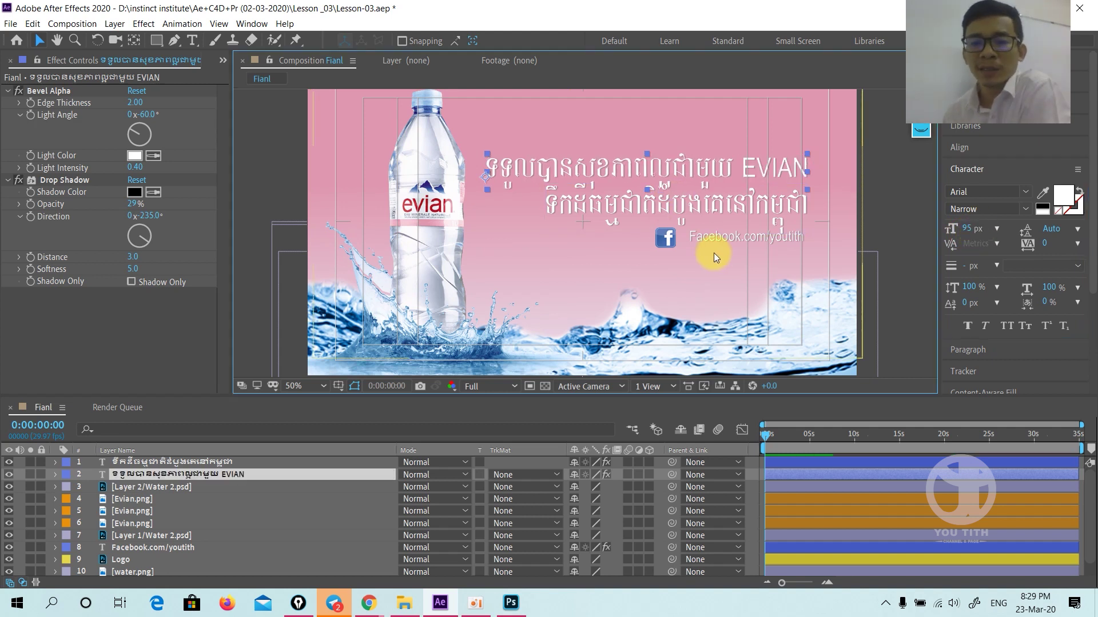
click(722, 244)
drag(966, 228, 974, 228)
click(731, 239)
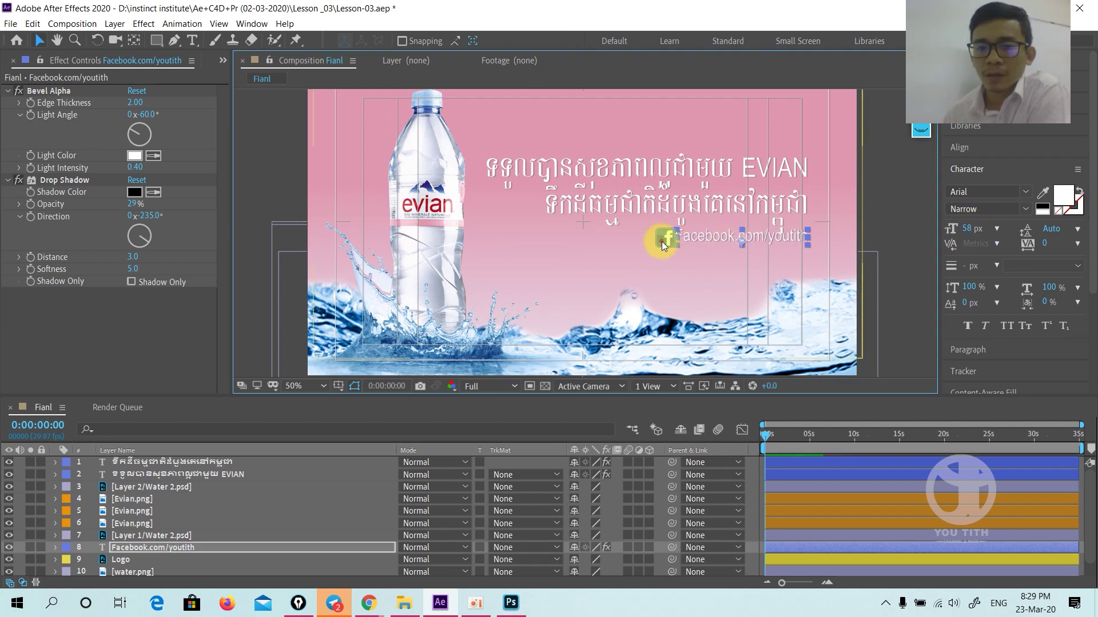
click(661, 240)
drag(587, 207, 579, 209)
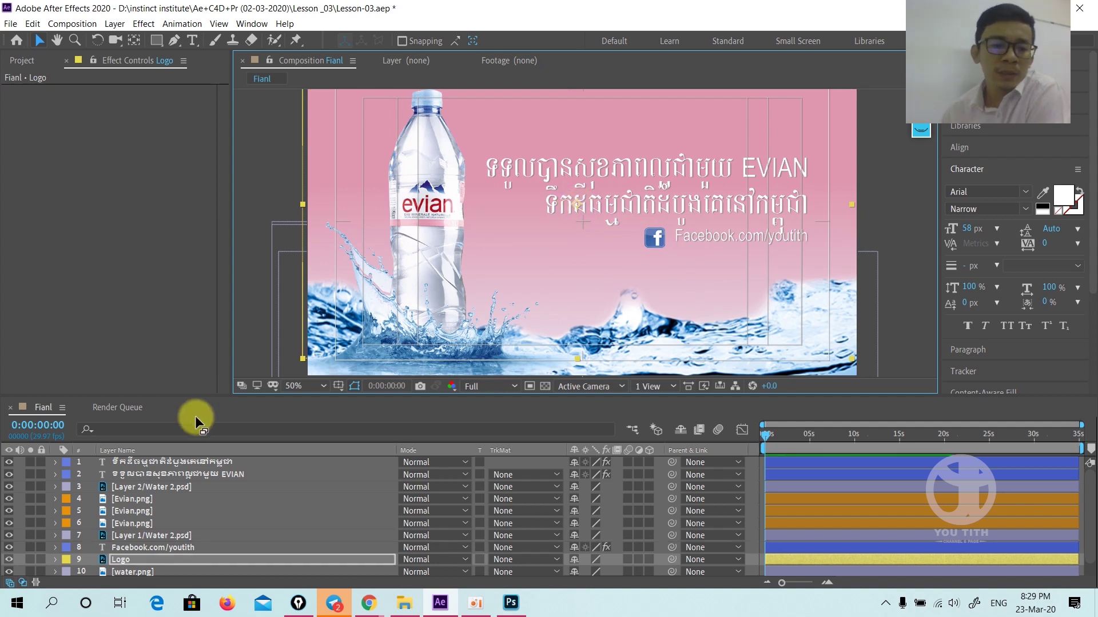
Select the lower Khmer headline layer, zoom in on it, and scroll Effects & Presets to Perspective.
click(207, 462)
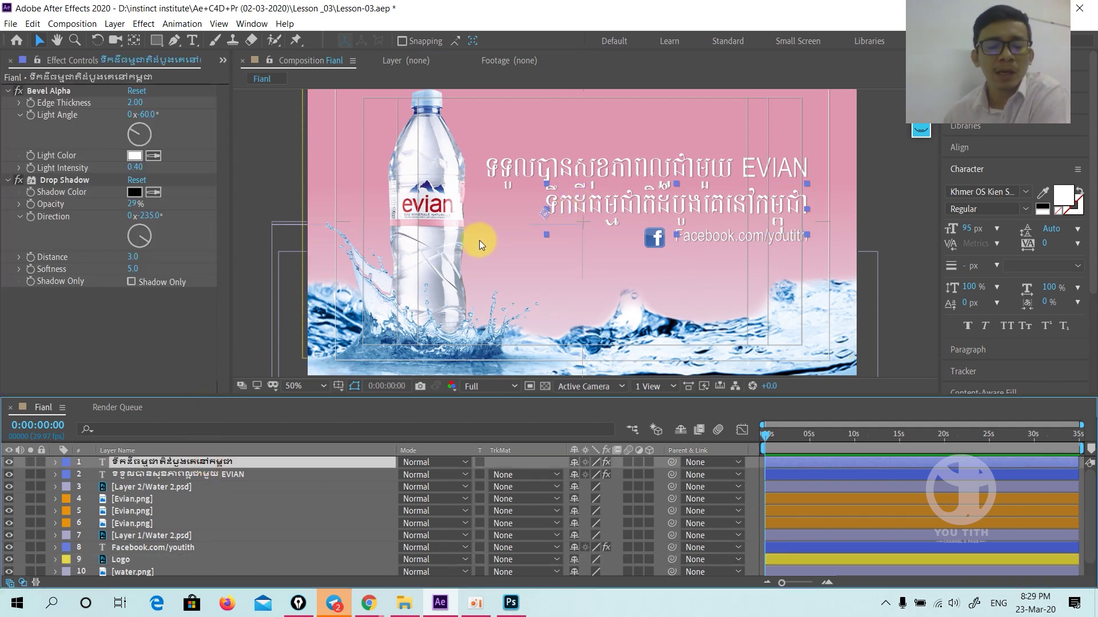
key(period)
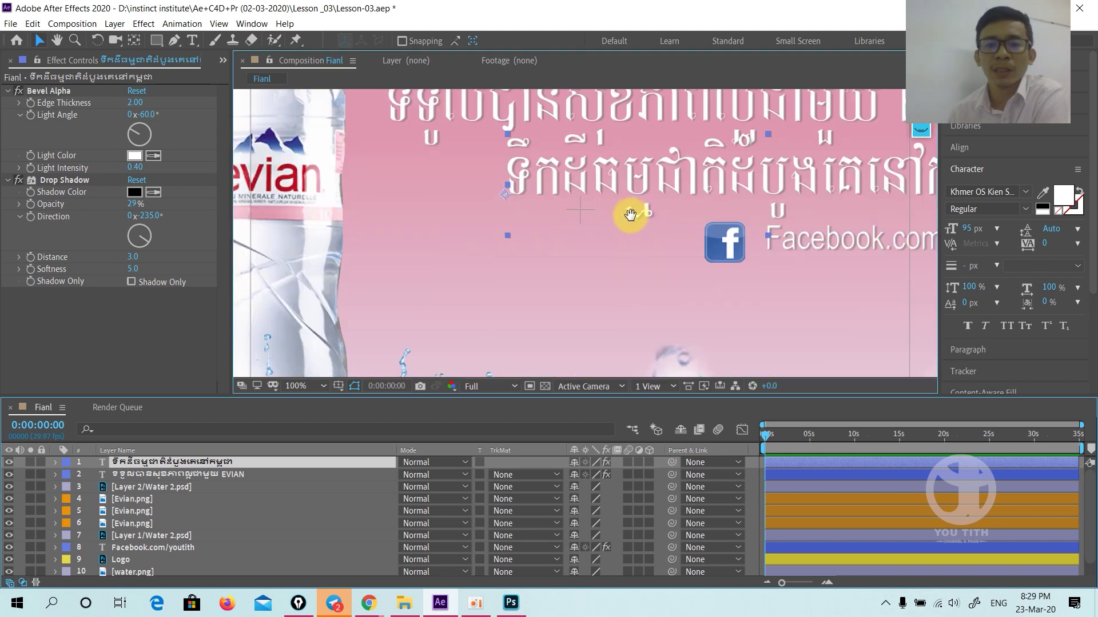
drag(630, 211, 620, 244)
key(ctrl+5)
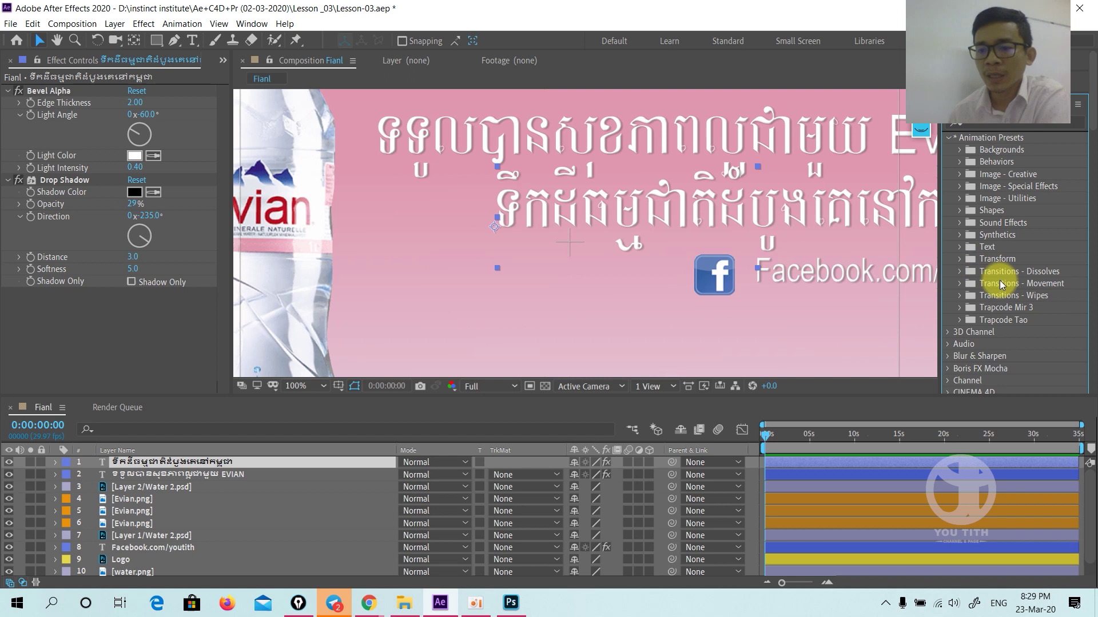
scroll(1001, 285, down, 5)
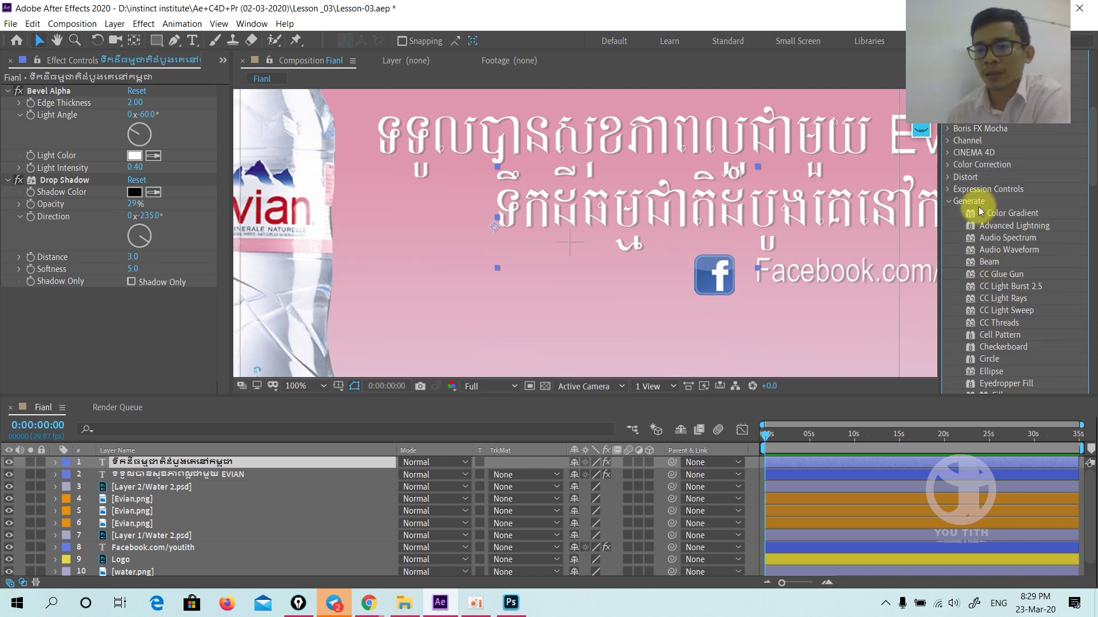
scroll(979, 212, down, 3)
scroll(981, 214, down, 2)
scroll(982, 217, down, 3)
scroll(984, 222, down, 2)
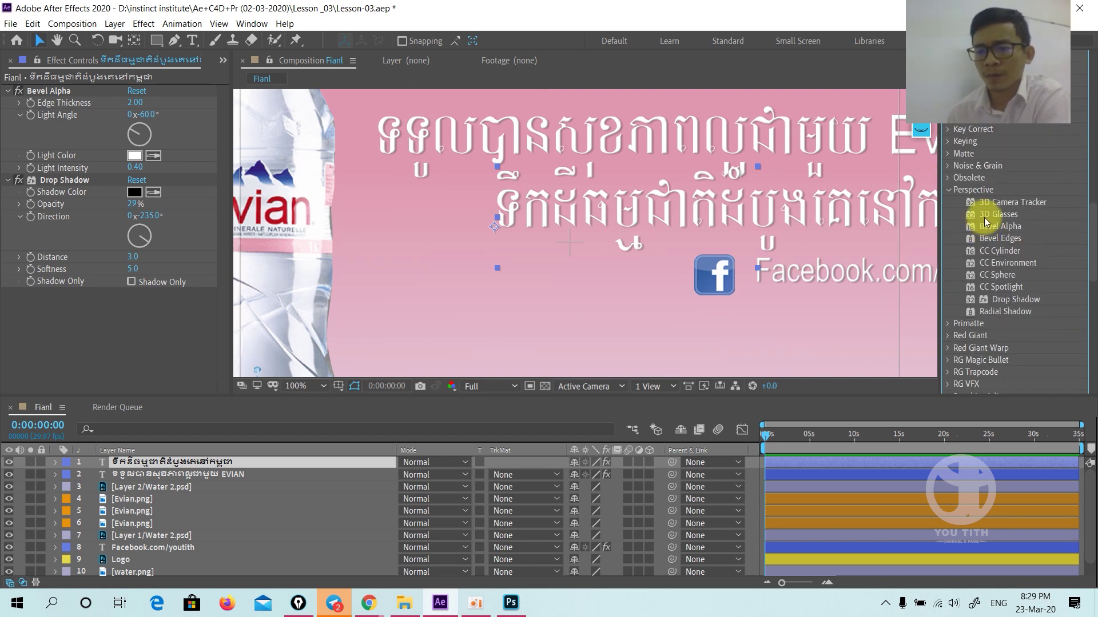
Apply Bevel Alpha to the lower Khmer headline line.
click(999, 229)
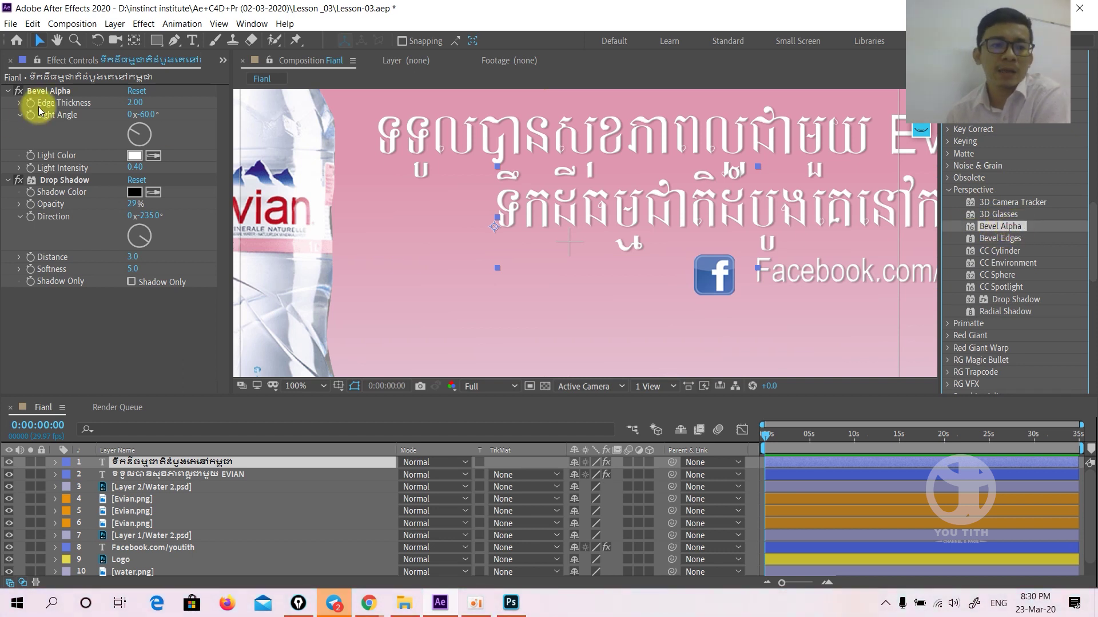
click(50, 91)
scroll(660, 231, up, 2)
scroll(654, 292, up, 1)
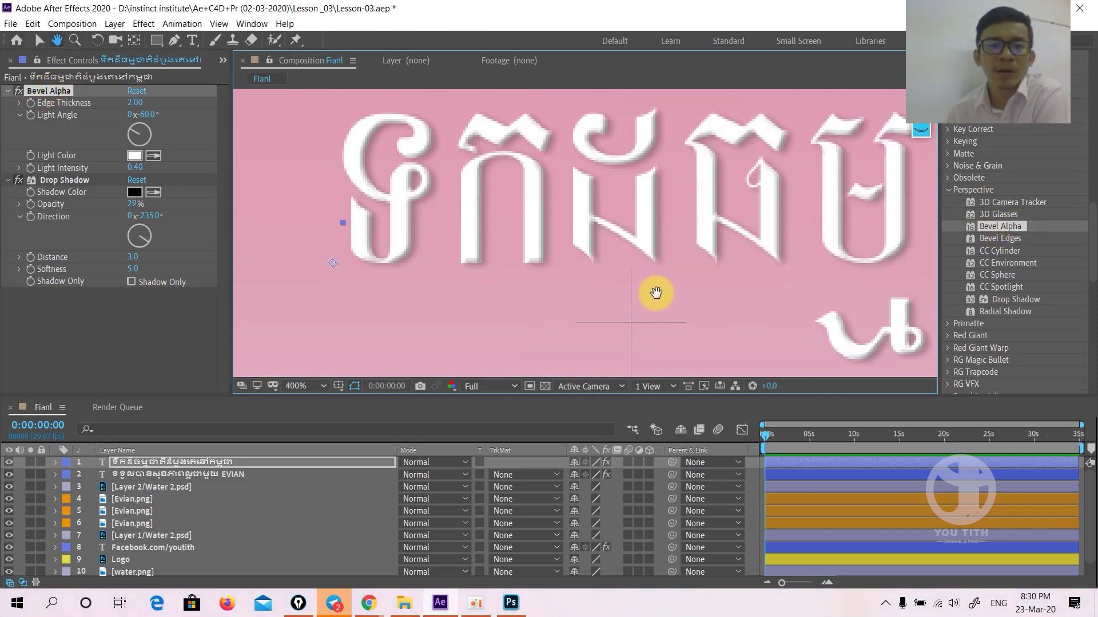
scroll(654, 291, up, 1)
click(28, 92)
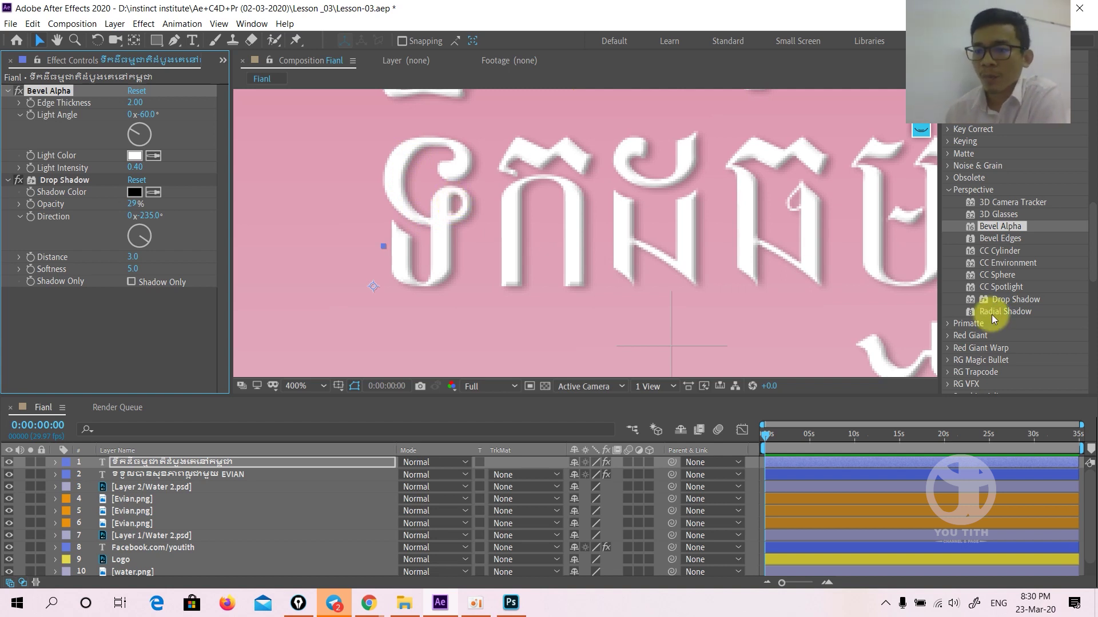
Add a Drop Shadow at 29% opacity and distance 3.0 to the same line.
click(1013, 301)
click(23, 184)
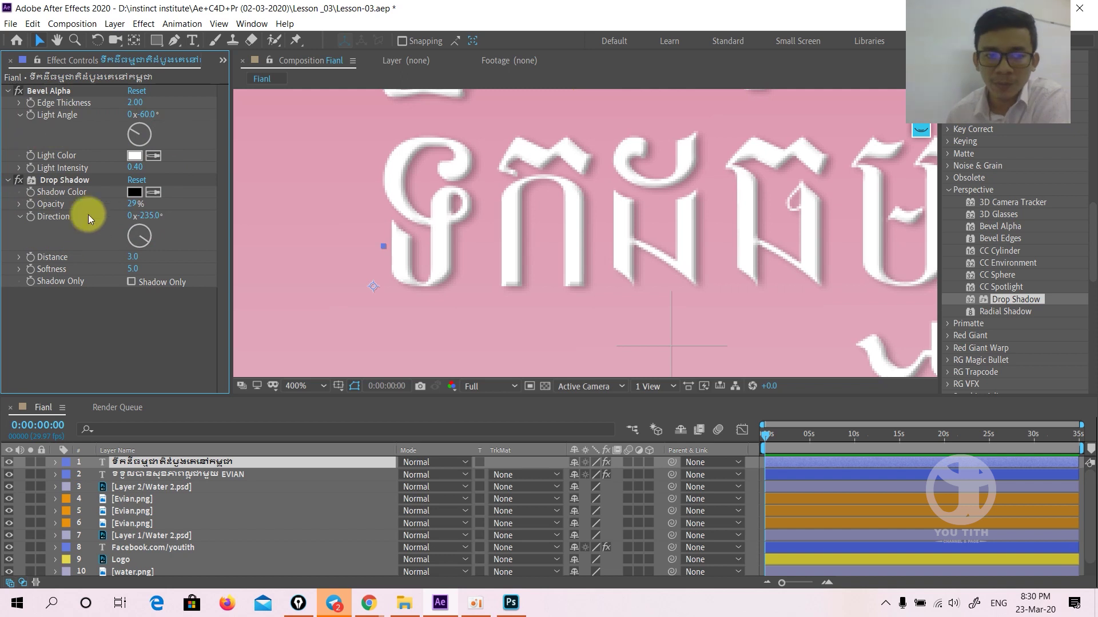
scroll(605, 275, down, 6)
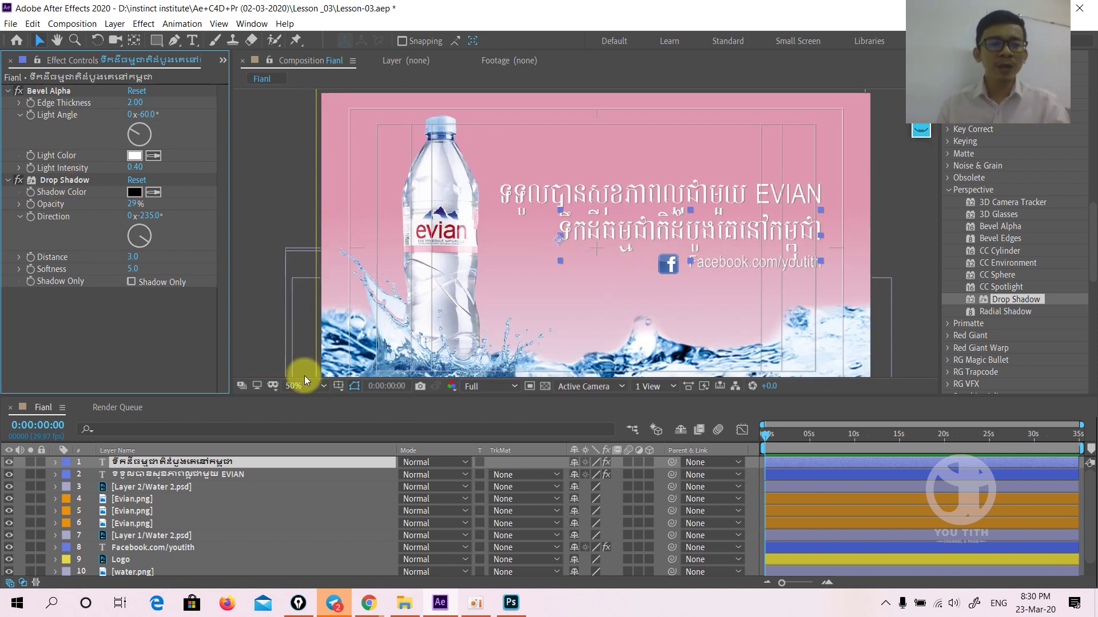
click(45, 91)
ctrl+click(61, 182)
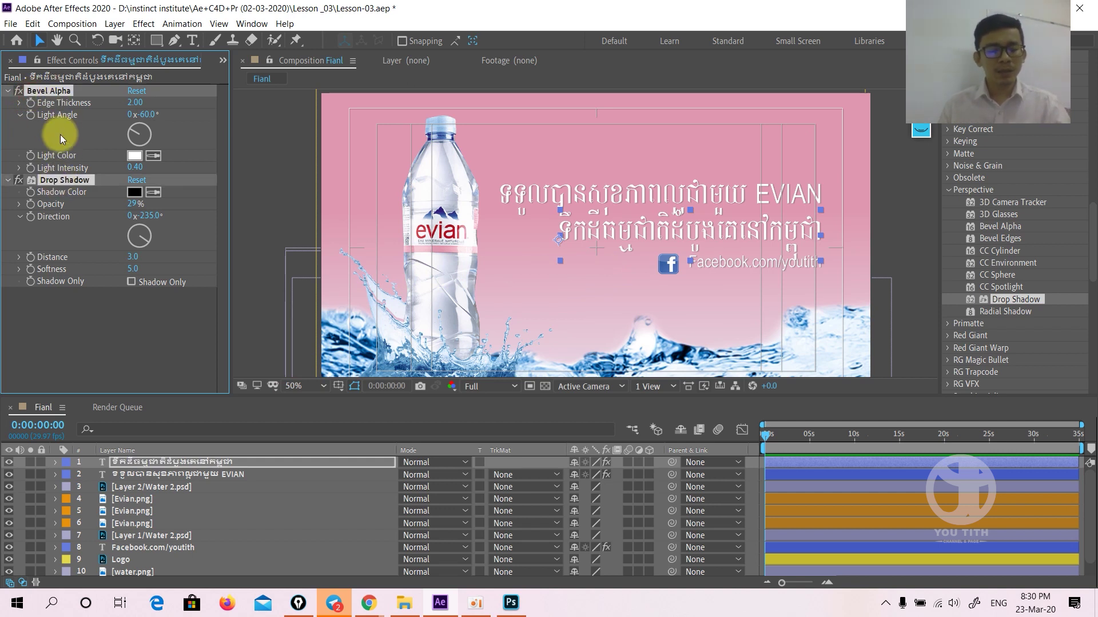
click(177, 474)
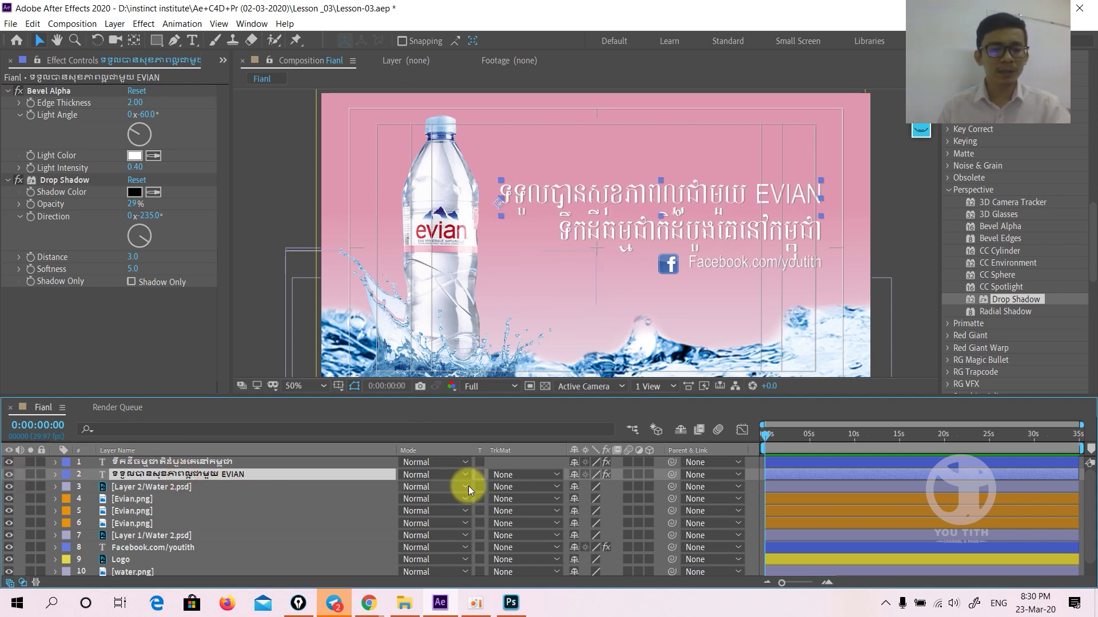
click(172, 549)
scroll(694, 282, up, 2)
scroll(722, 263, up, 2)
scroll(705, 249, down, 2)
scroll(705, 249, down, 2)
scroll(657, 250, up, 2)
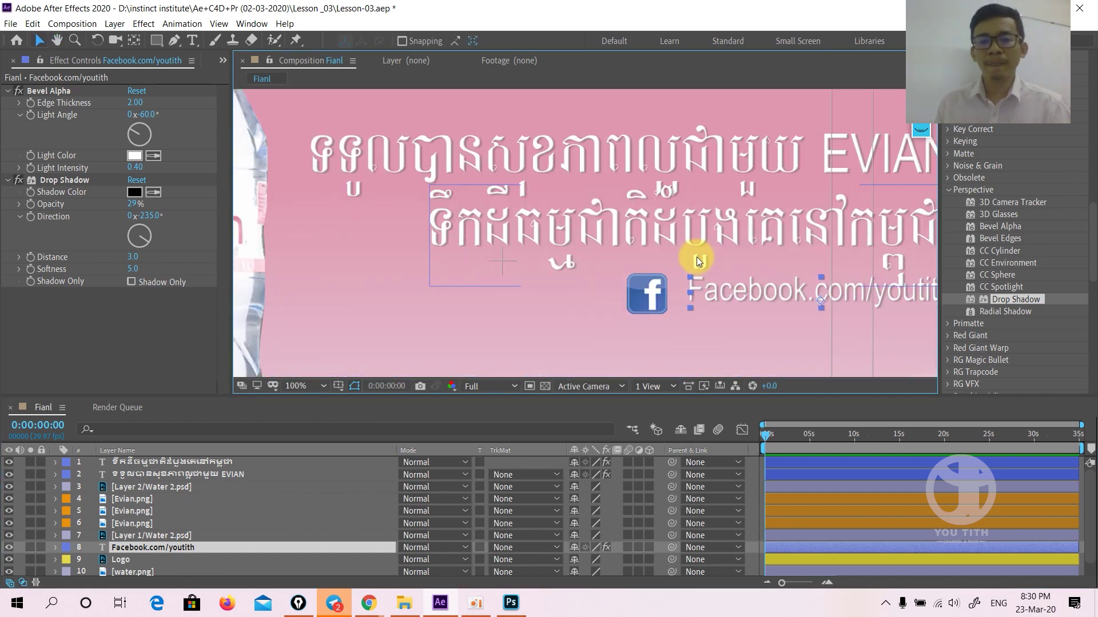
scroll(626, 248, right, 2)
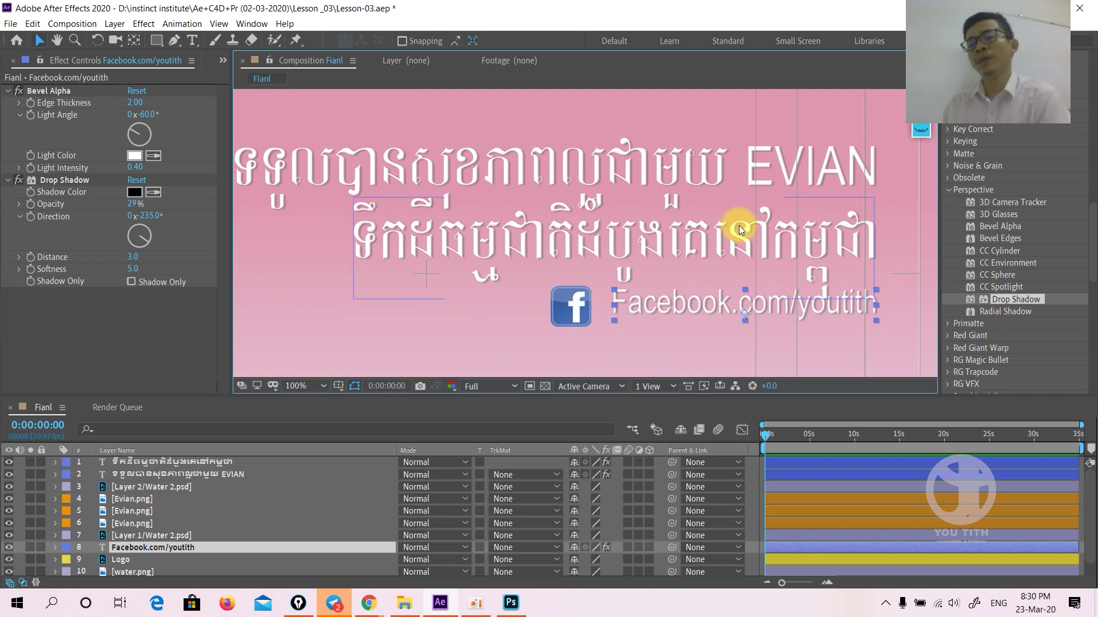
Fit the Evian ad up to 100% in a taller viewer, then preview it, stopping at 0:00:00:19.
scroll(692, 208, down, 3)
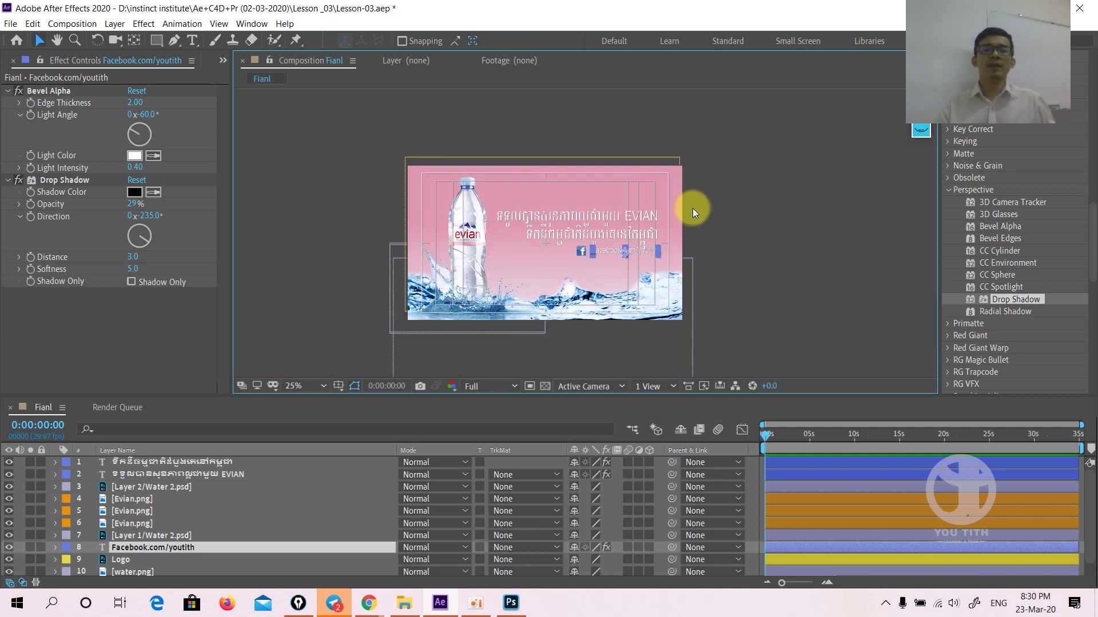
click(291, 278)
click(307, 390)
click(321, 147)
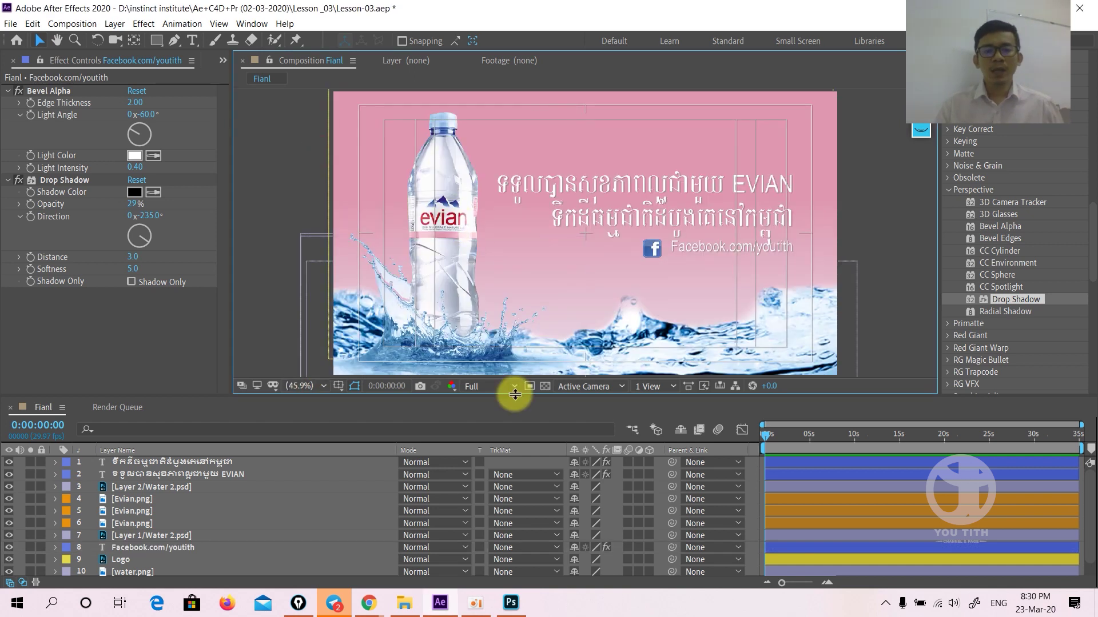
drag(518, 427, 517, 462)
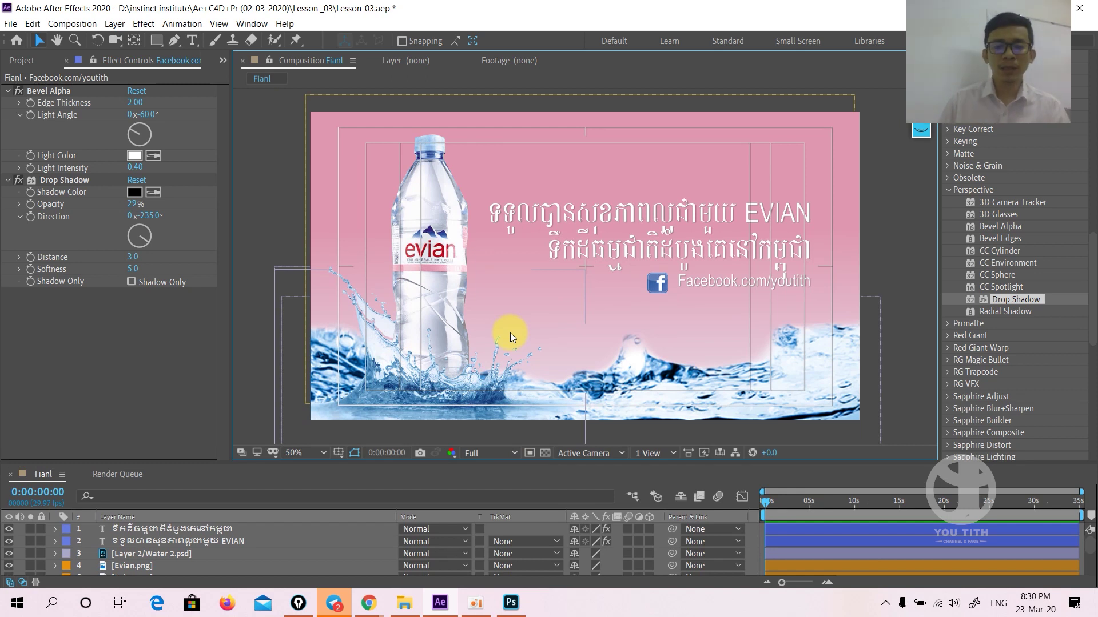
key(space)
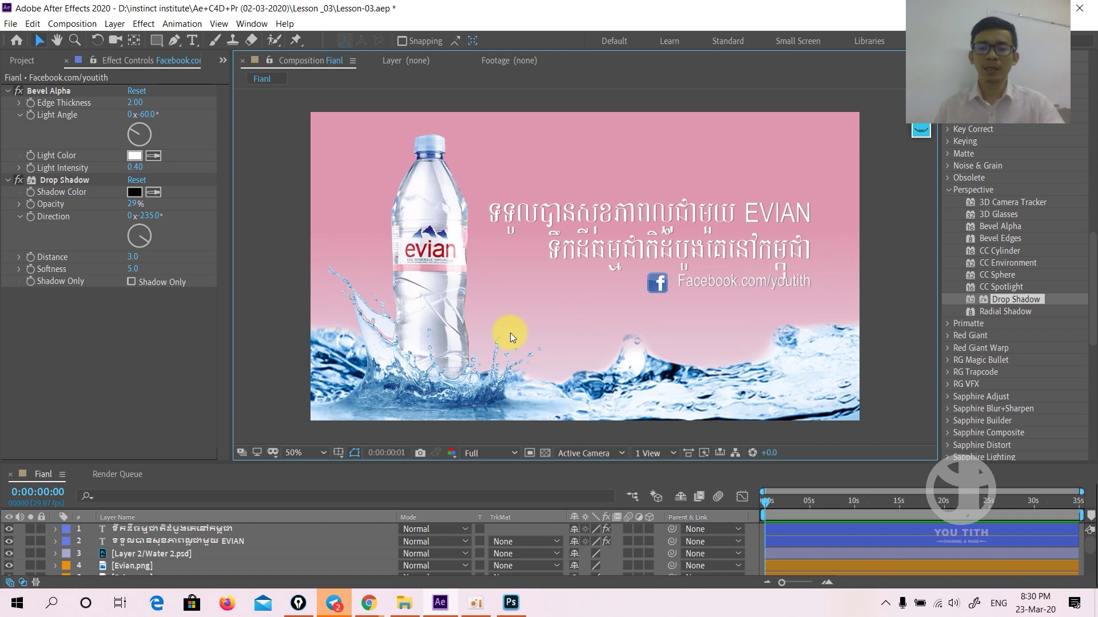
click(770, 503)
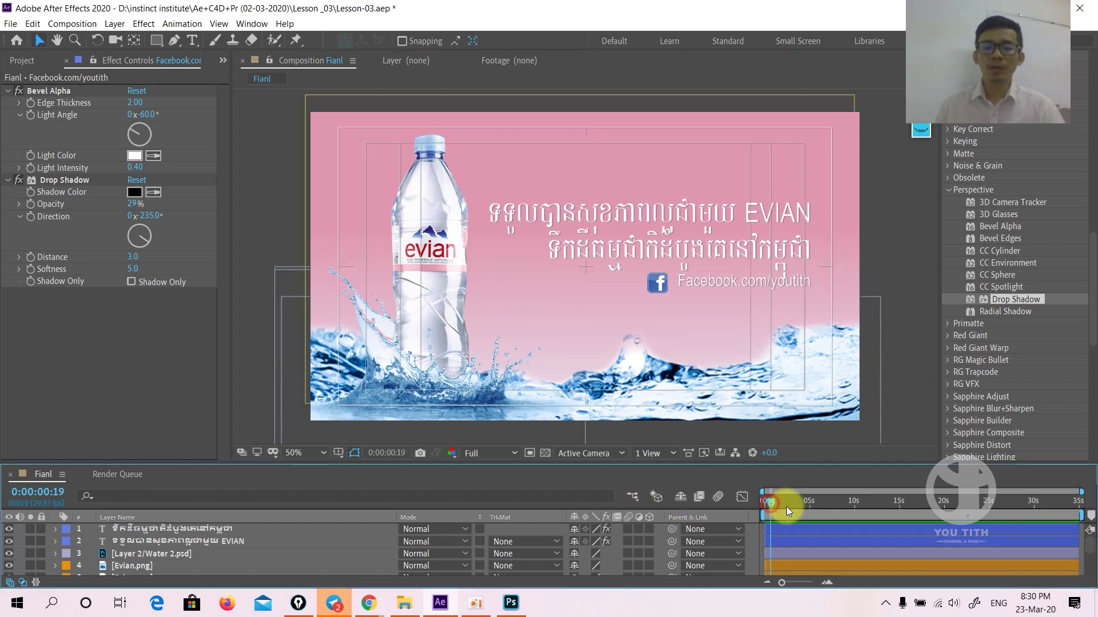